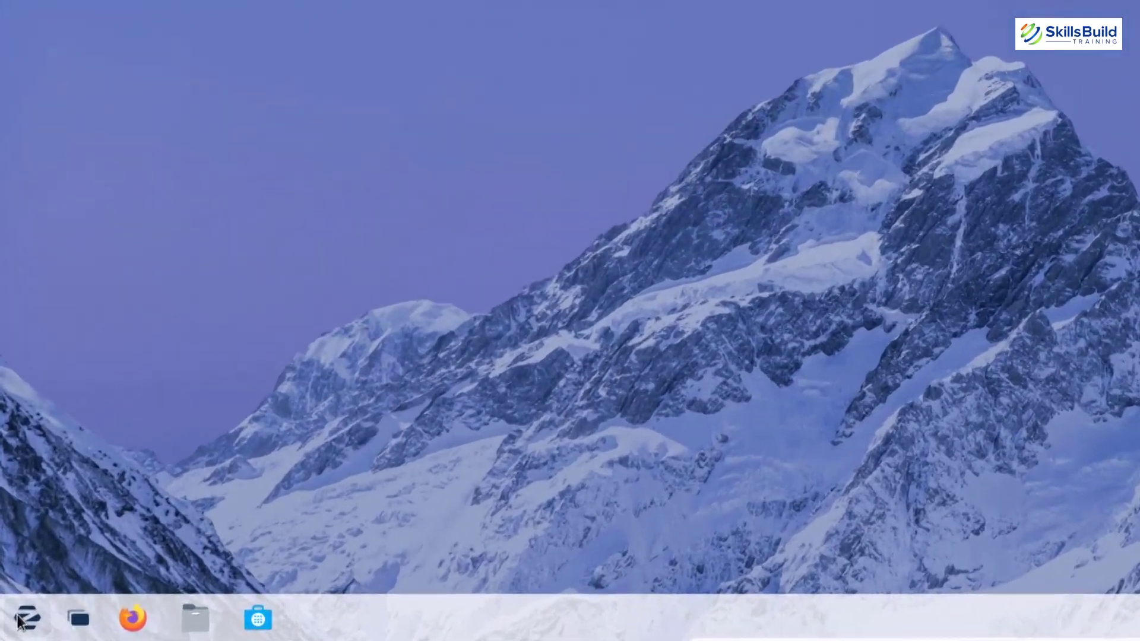
Step: Browse the Internet and Office categories in the app menu, then close the menu
left_click(21, 620)
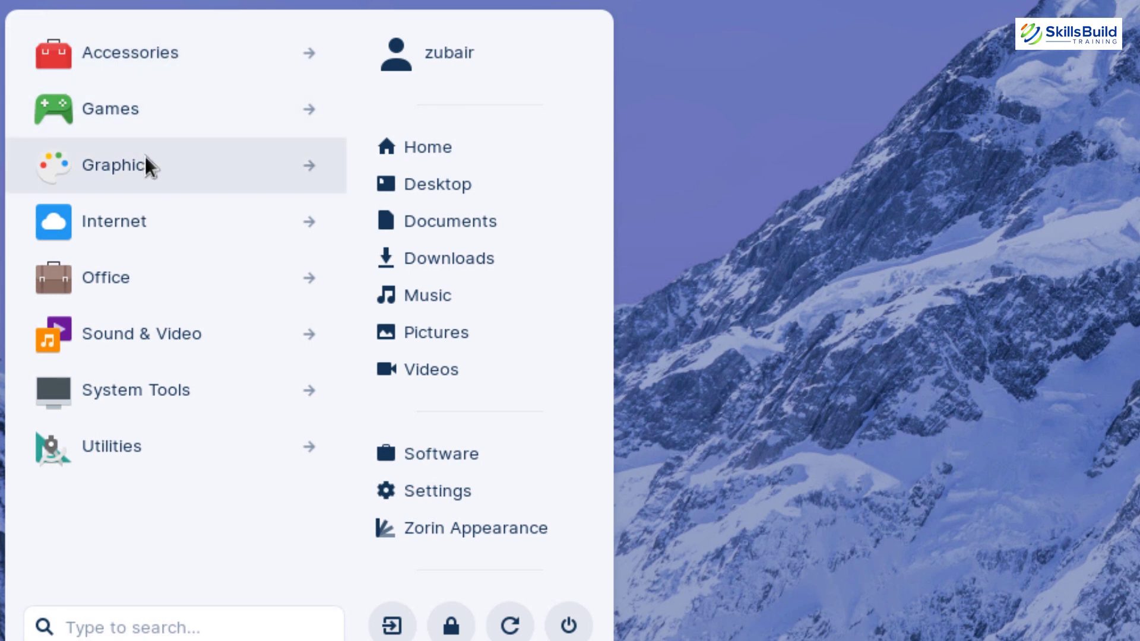
left_click(105, 222)
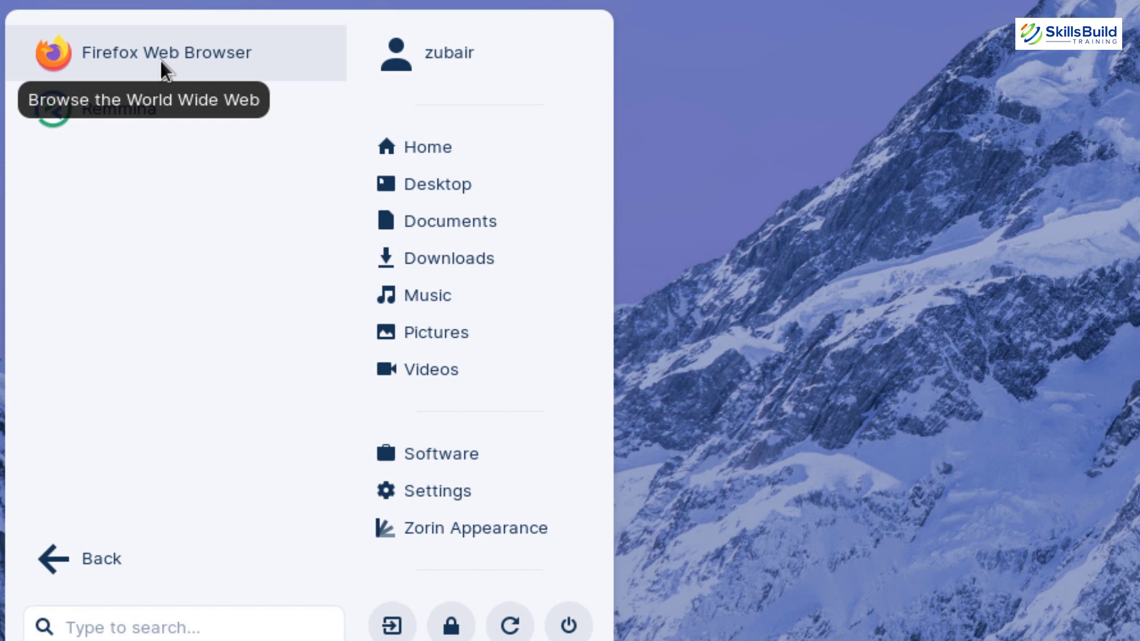
left_click(44, 557)
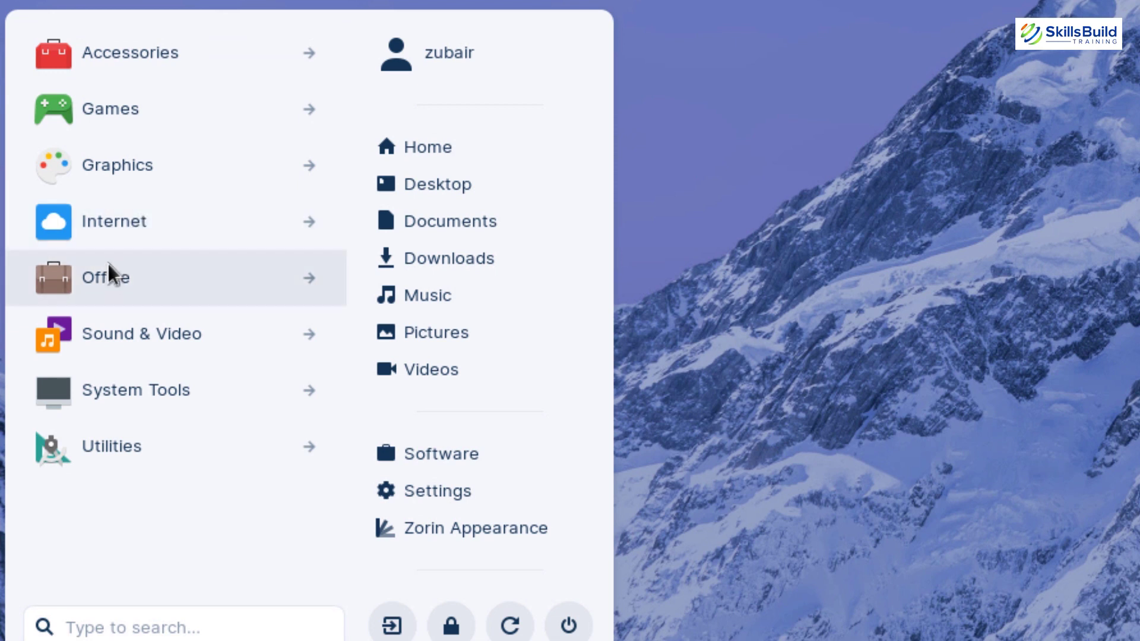
left_click(106, 274)
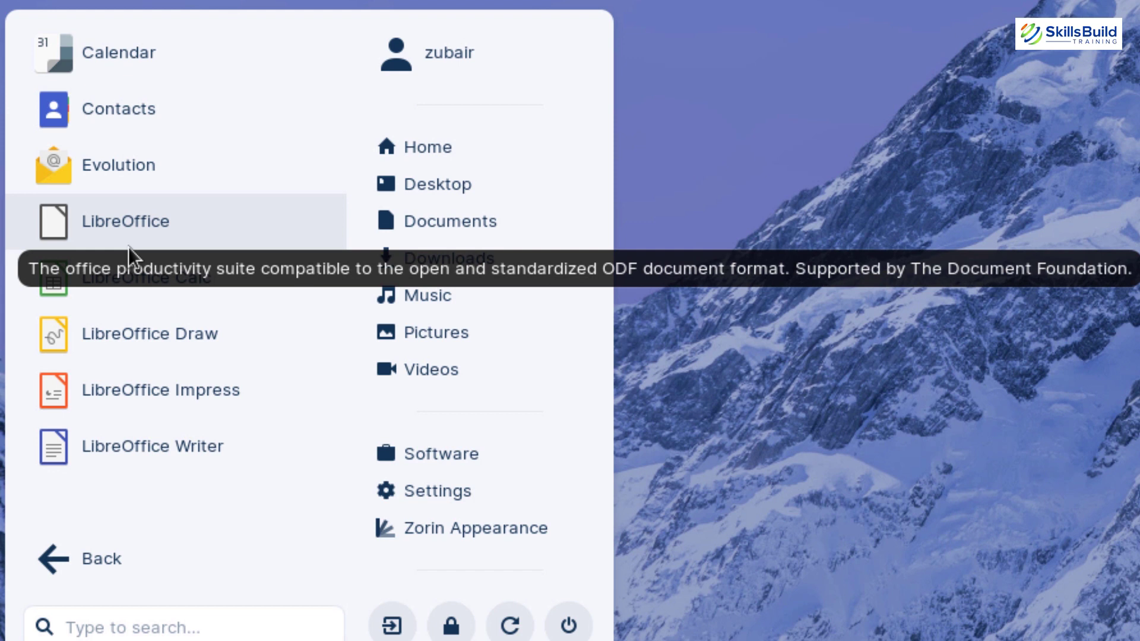
left_click(54, 558)
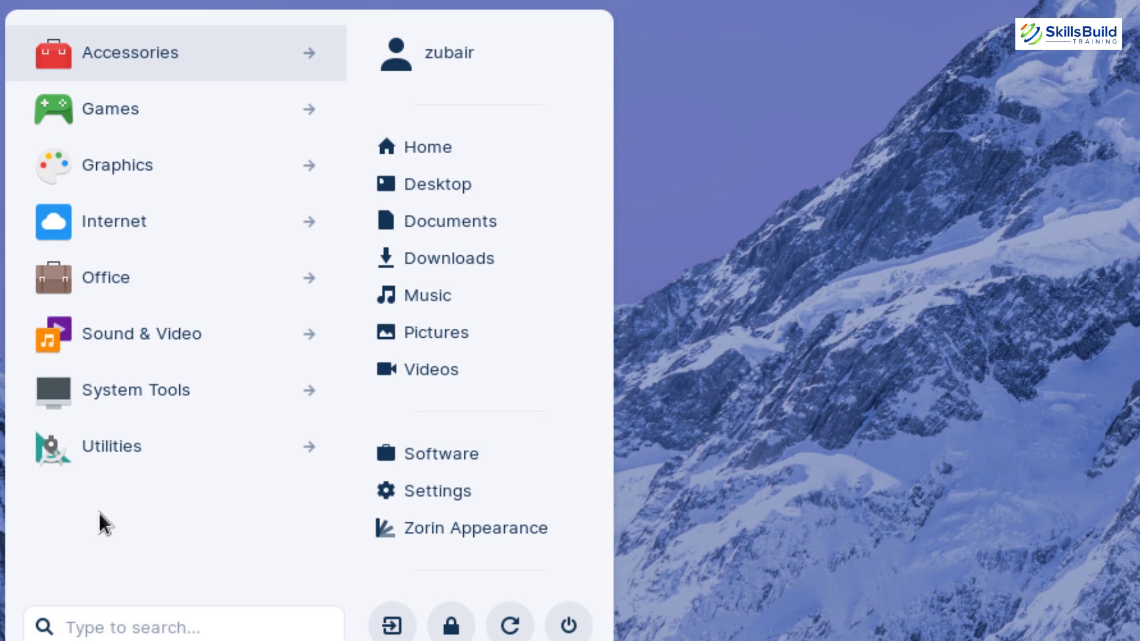
left_click(120, 238)
left_click(52, 572)
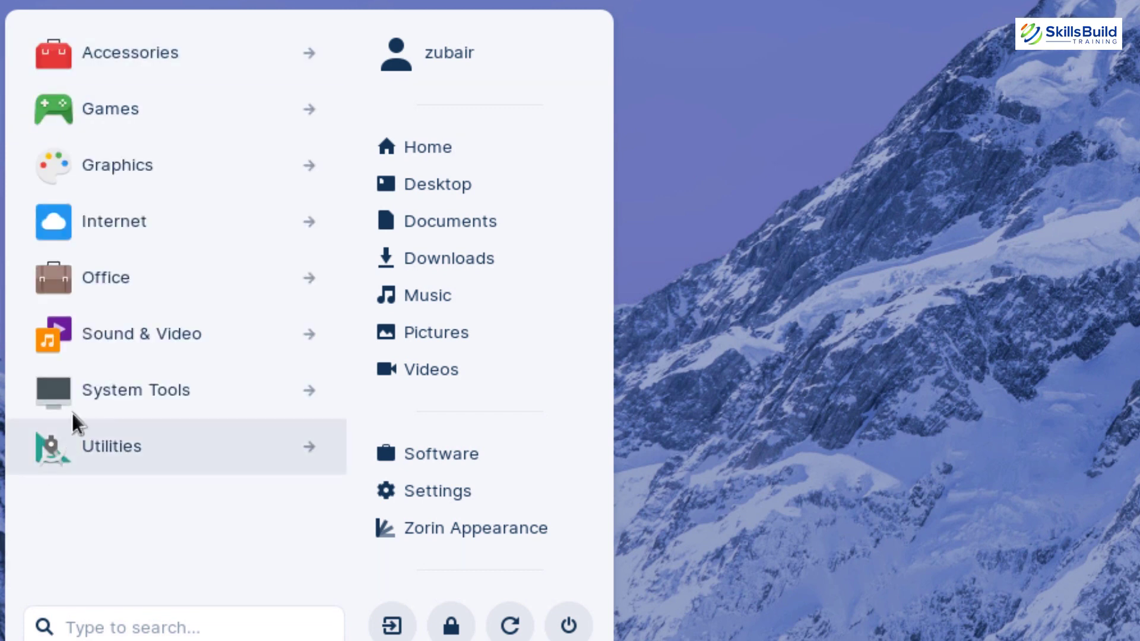
left_click(111, 289)
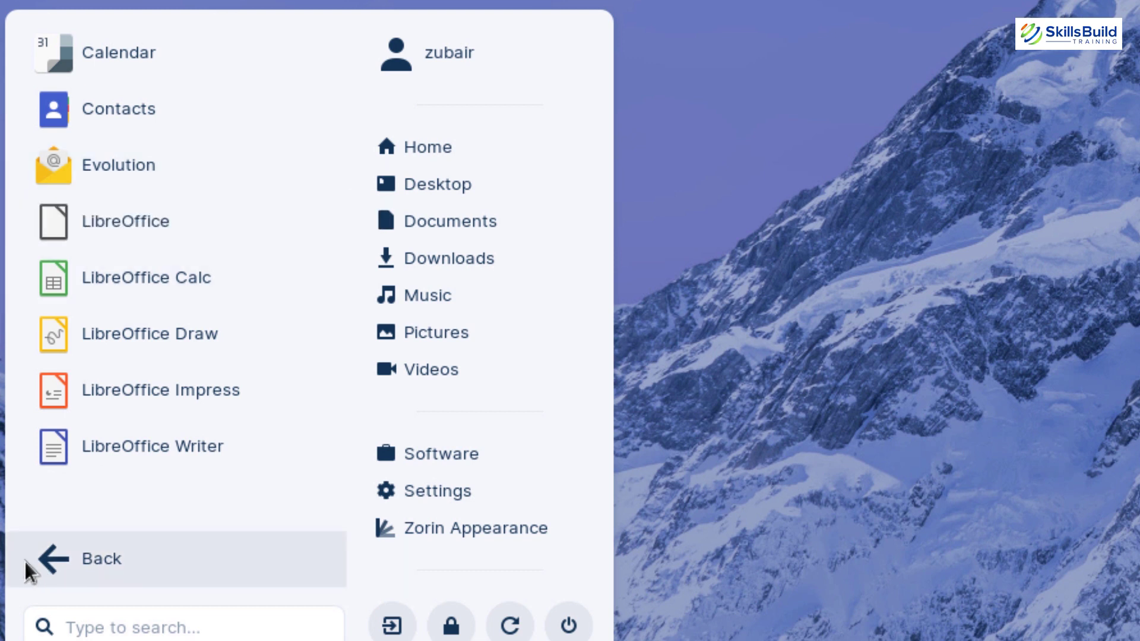
left_click(39, 565)
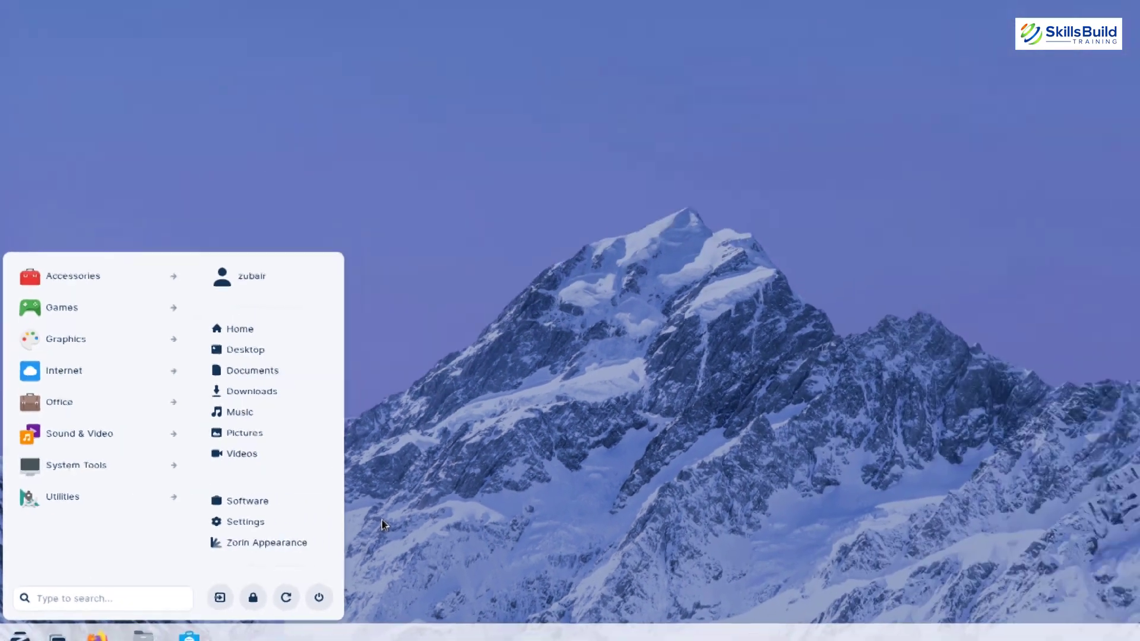
left_click(630, 499)
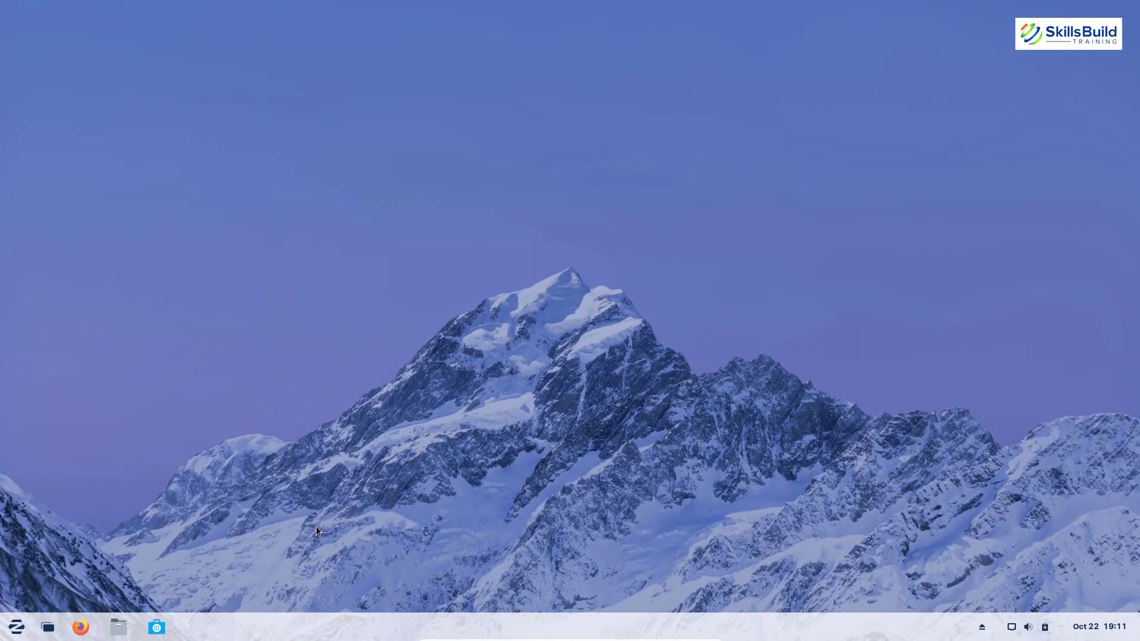
Step: Preview the Activities overview, then open Files on the Home folder
key("super")
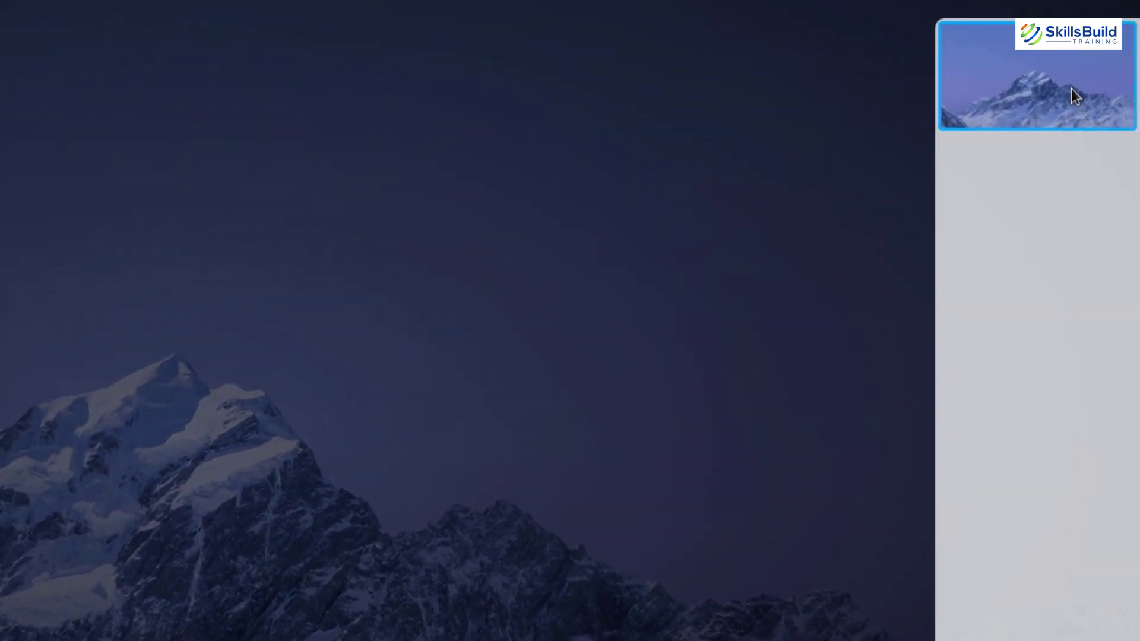
left_click(817, 140)
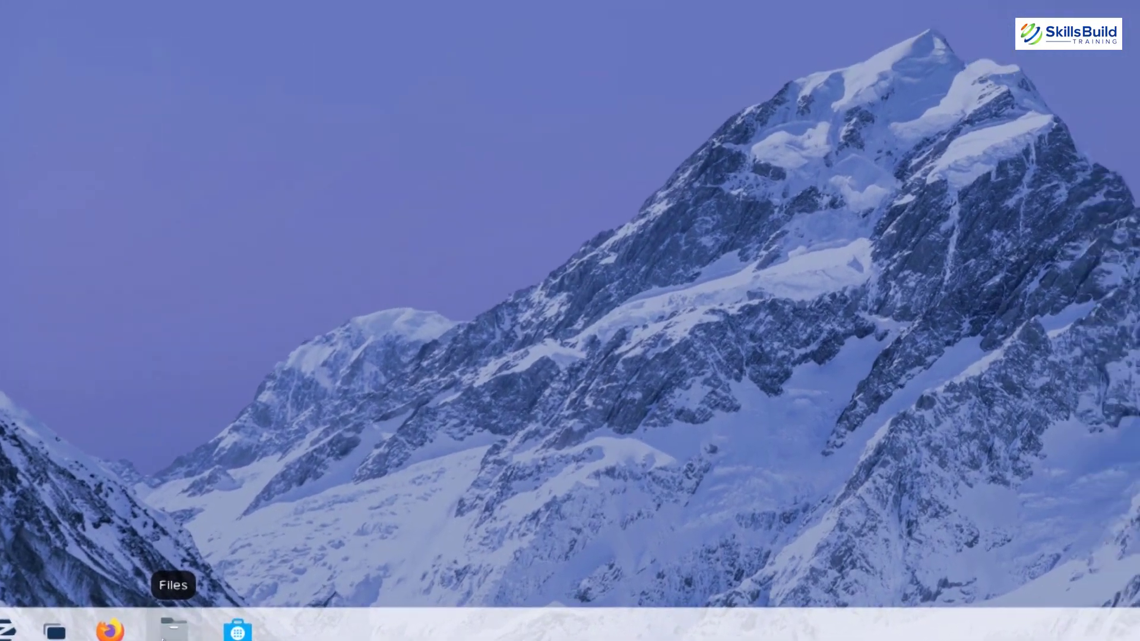
left_click(119, 627)
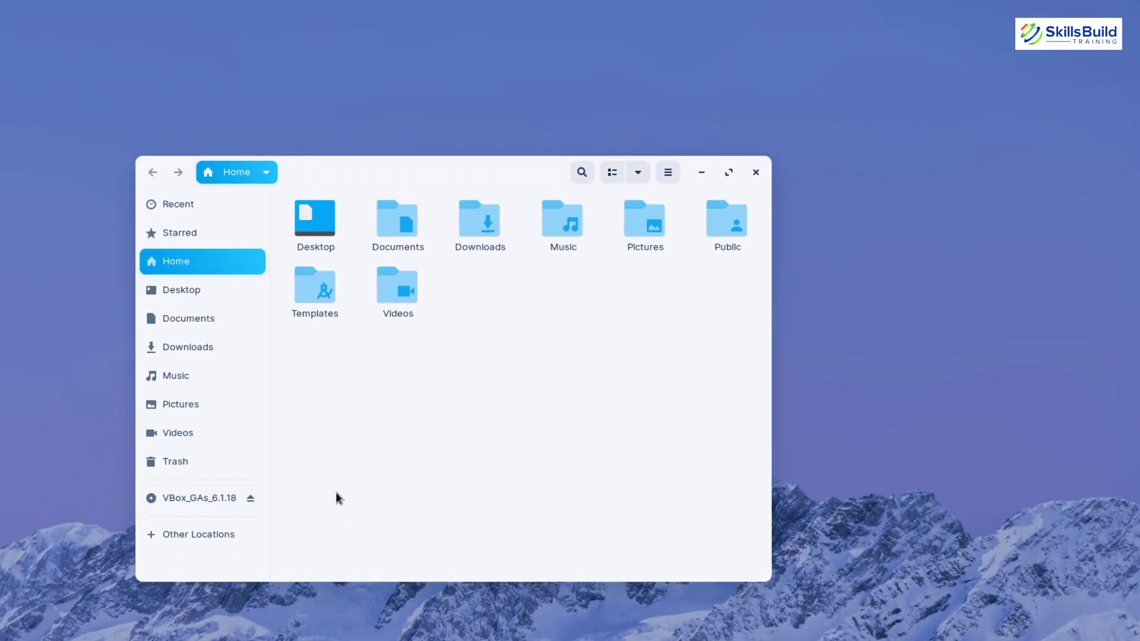
Step: Switch to the empty second workspace and back to the Files window
key("super")
mouse_move(1138, 136)
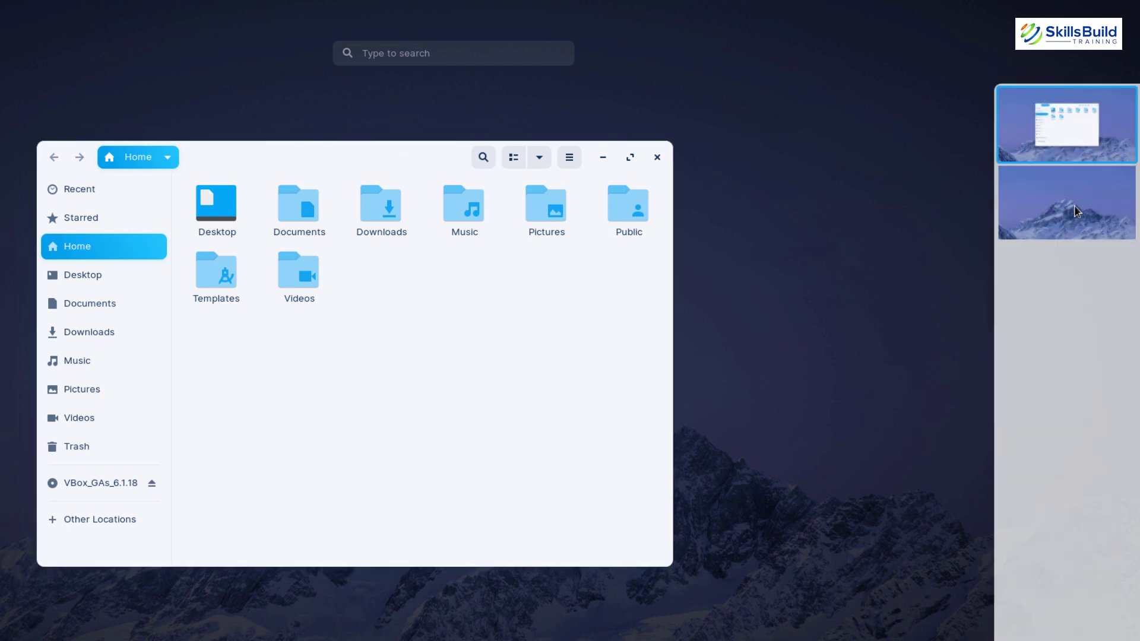
left_click(1078, 212)
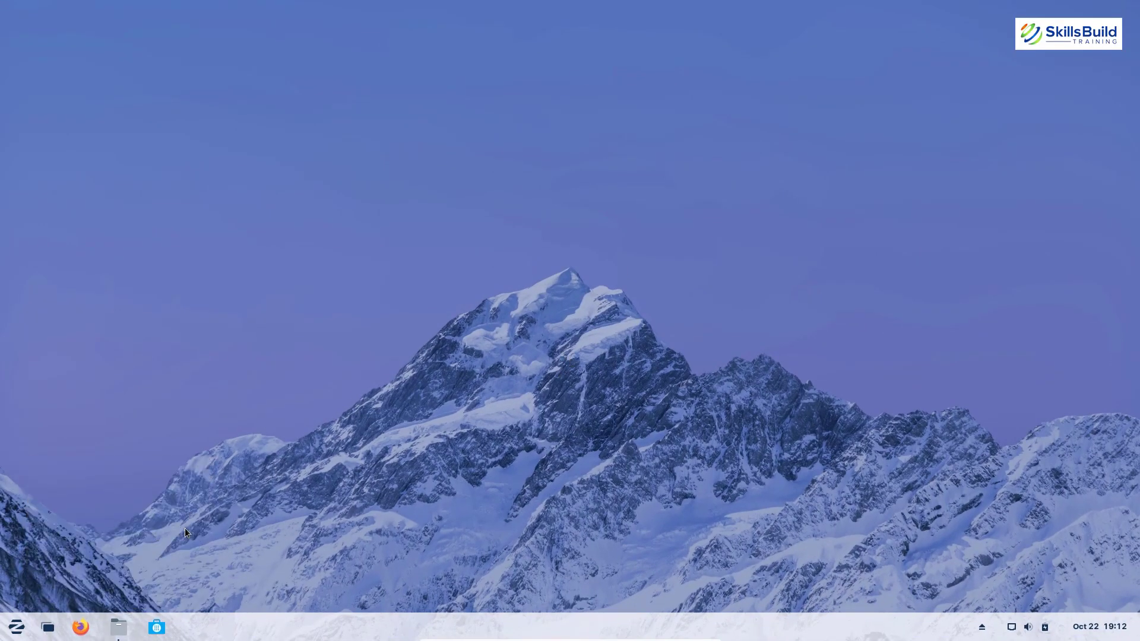
key("super")
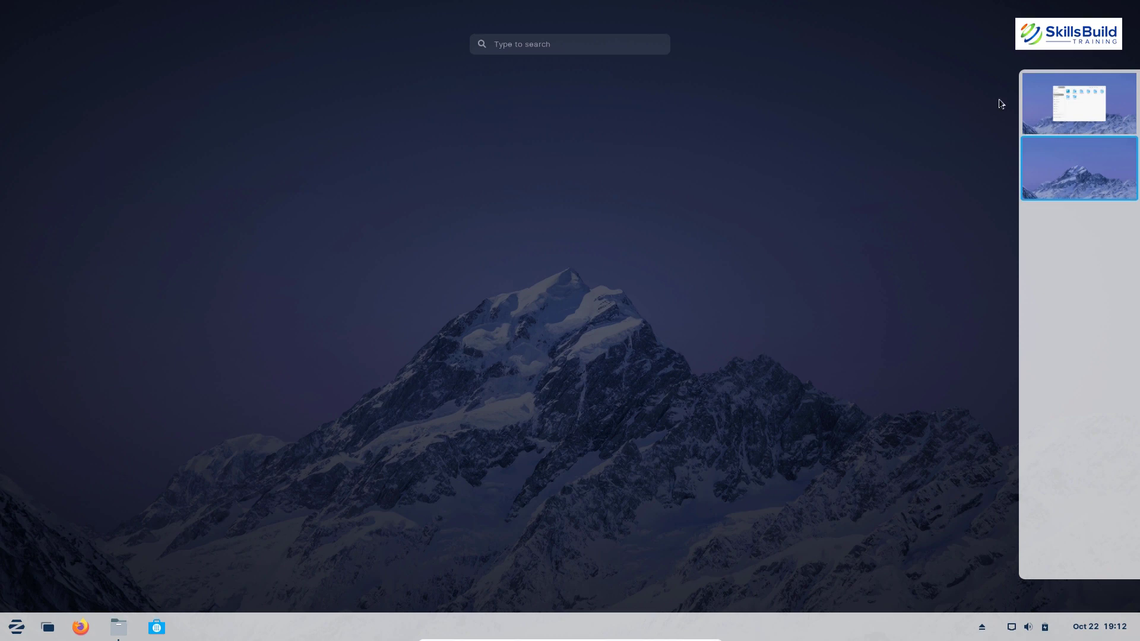
left_click(1055, 113)
left_click(476, 291)
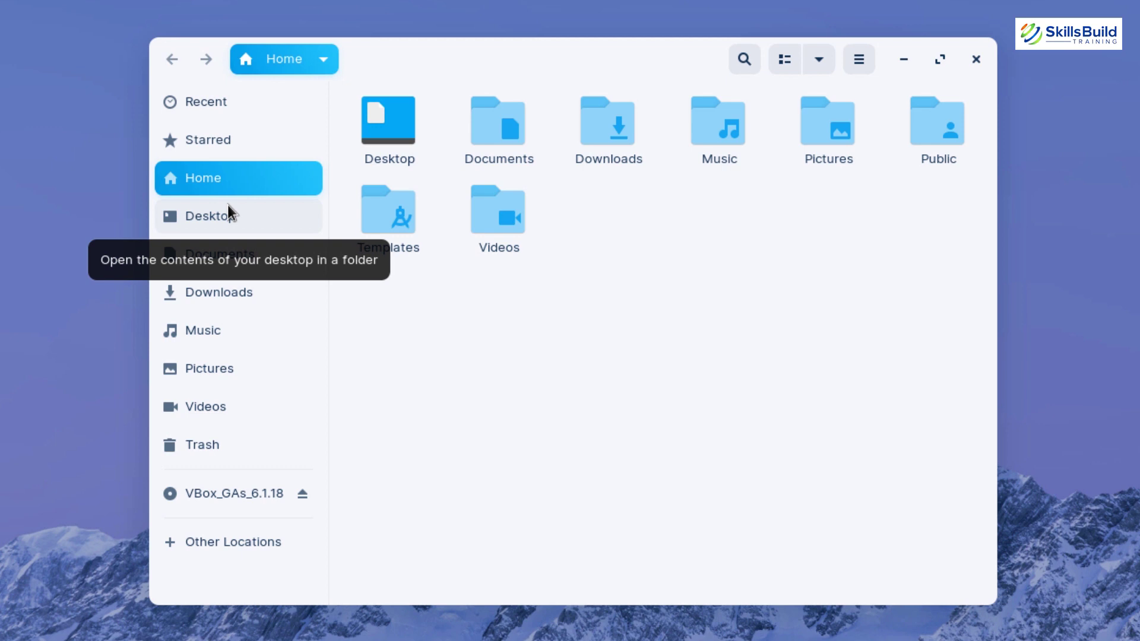
Step: Look at the Files main menu, dismiss it, and close the window
left_click(864, 60)
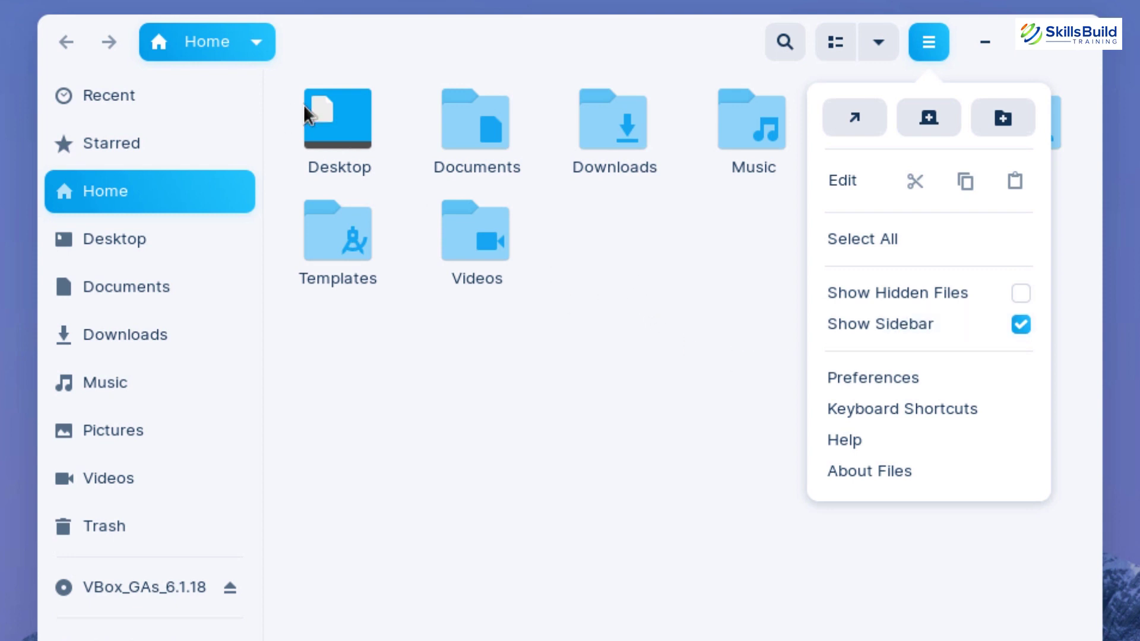
left_click(541, 268)
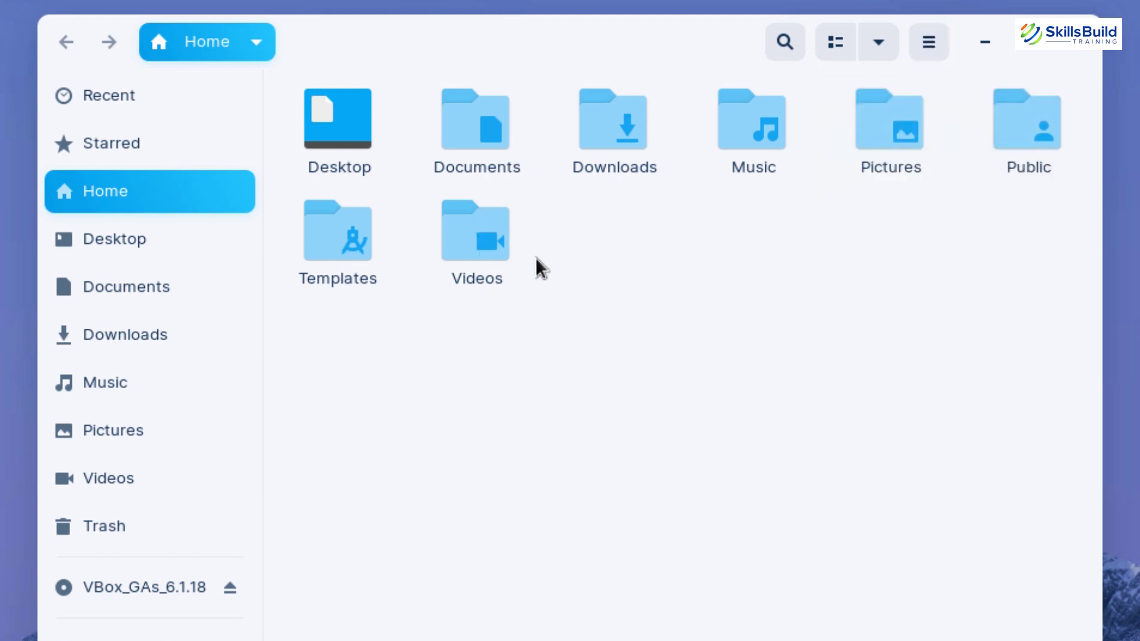
left_click(1076, 55)
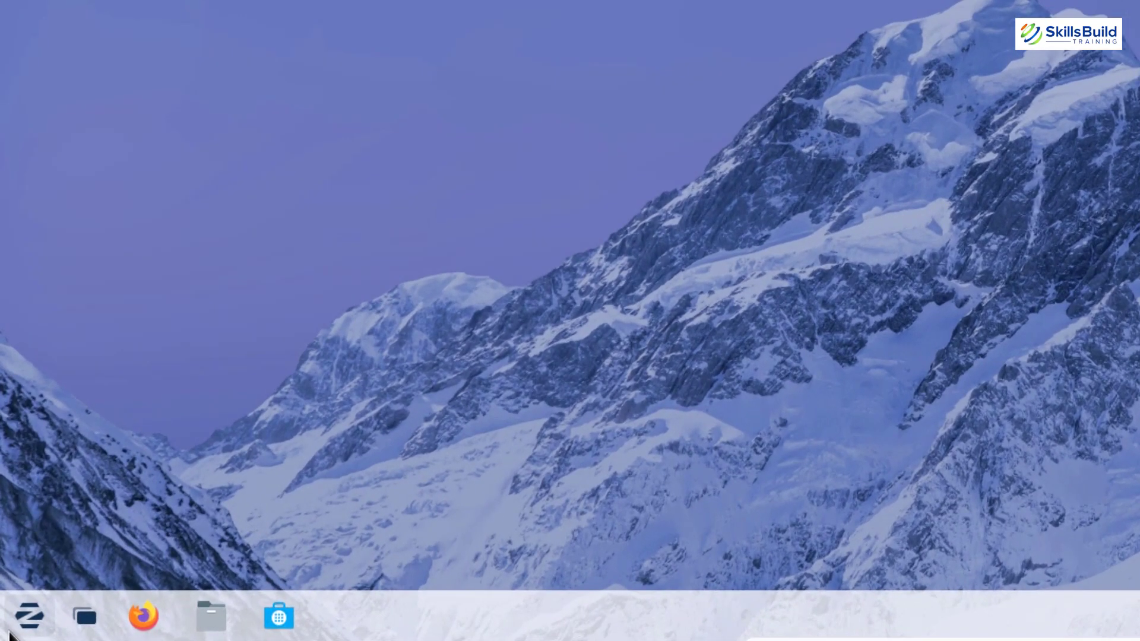
Step: Launch Zorin Appearance from the Zorin app menu
left_click(7, 635)
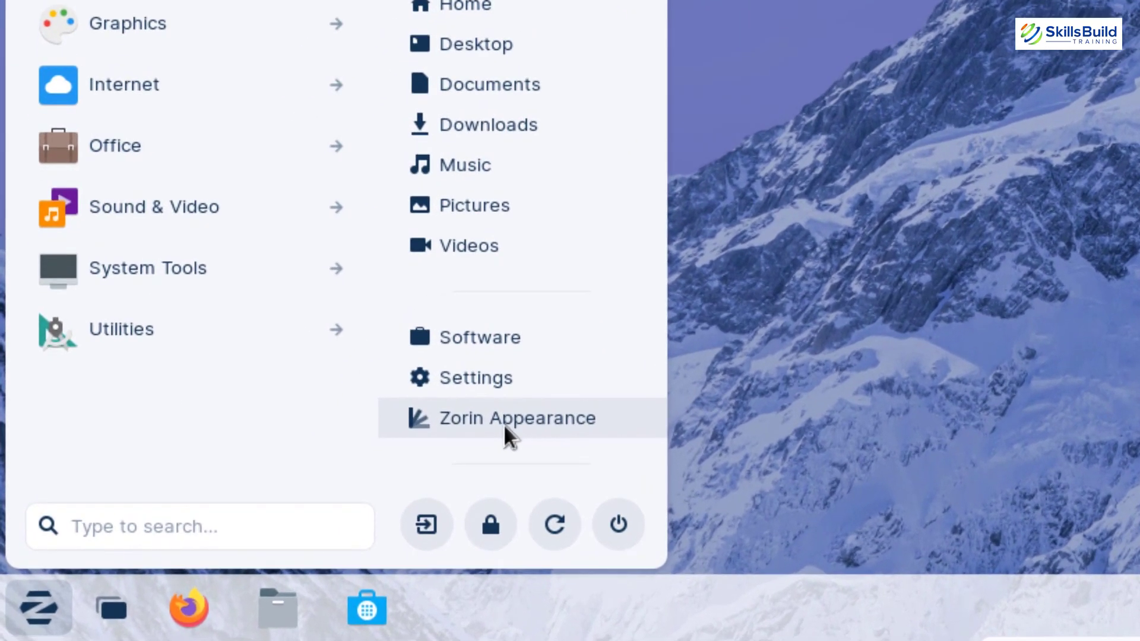
left_click(501, 422)
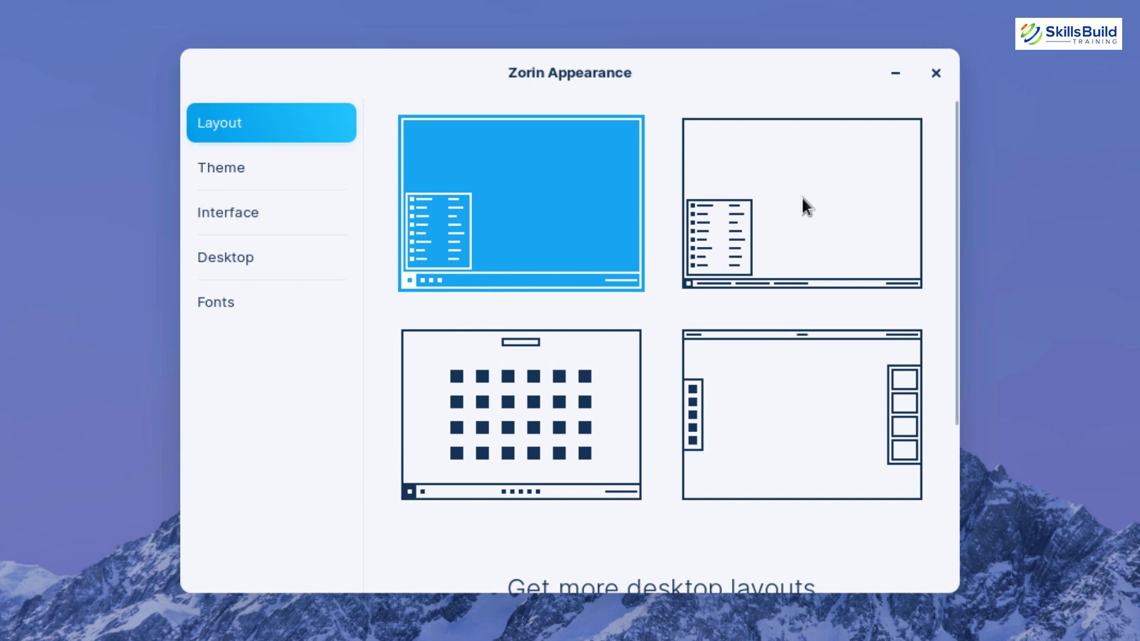
Step: Try the second desktop layout, then switch back to the first
left_click(791, 213)
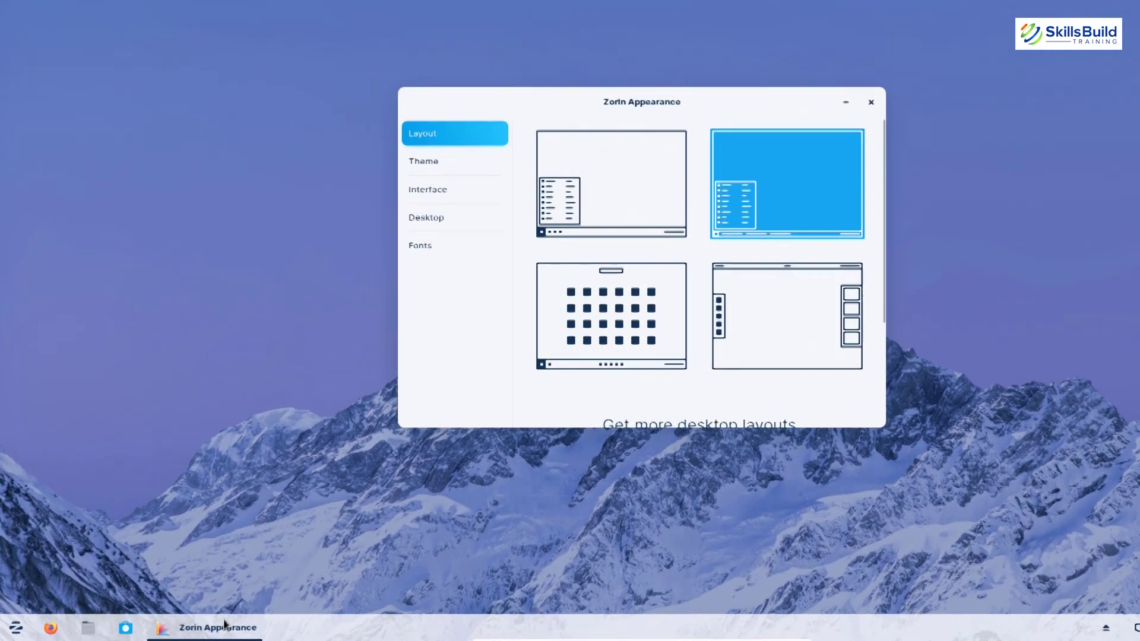
mouse_move(223, 625)
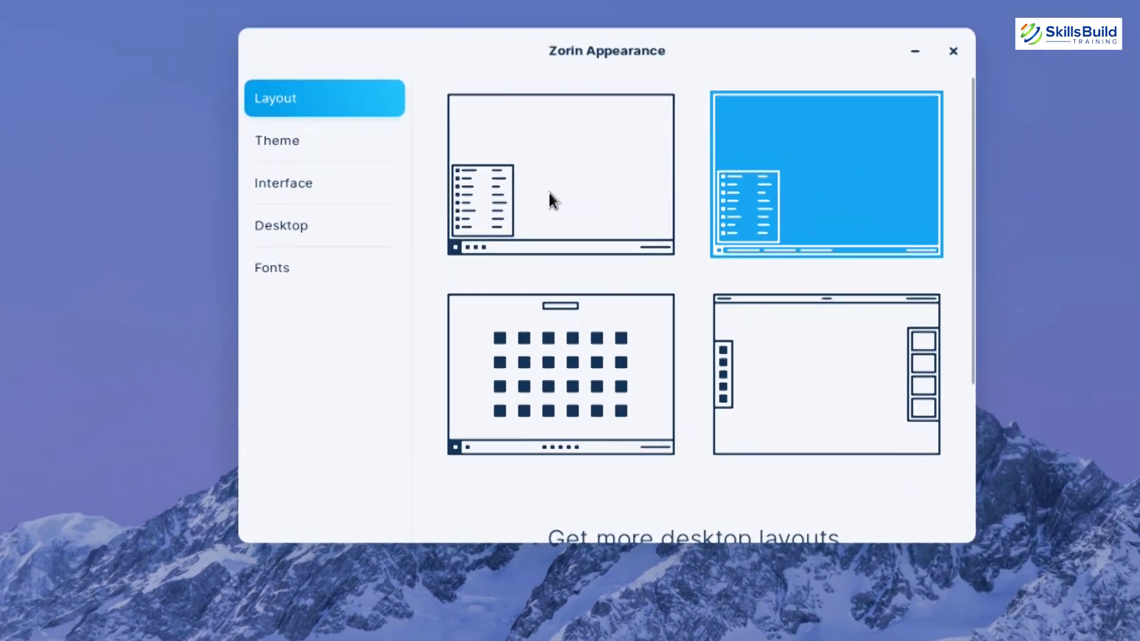
left_click(549, 199)
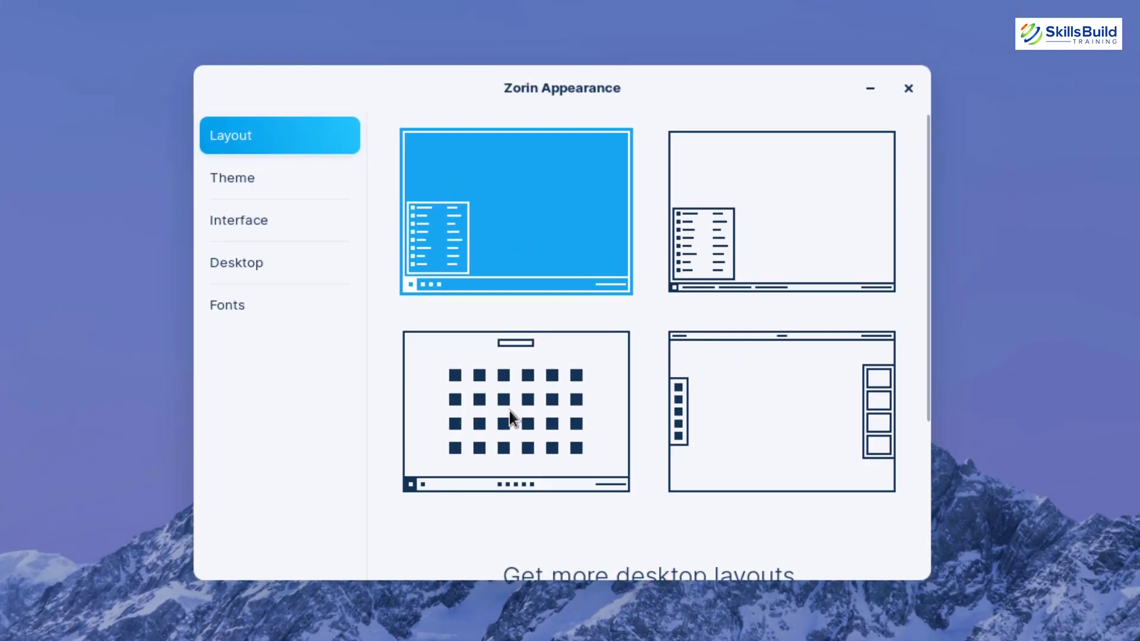
Step: Try the app-grid and side-dock layouts, then restore the classic taskbar layout
left_click(510, 411)
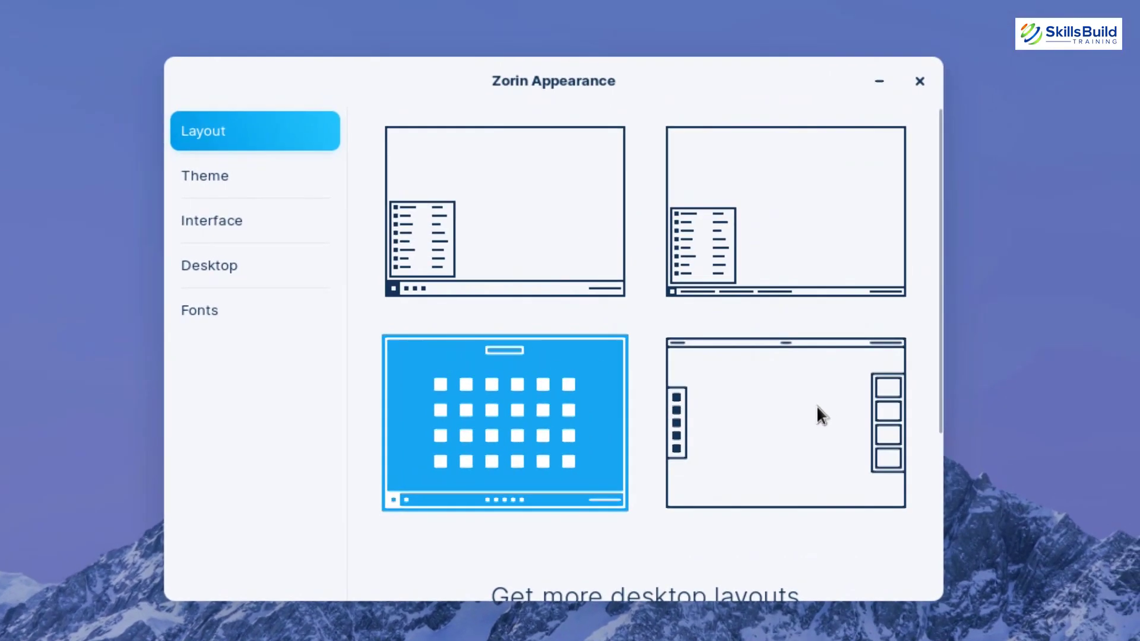
left_click(818, 408)
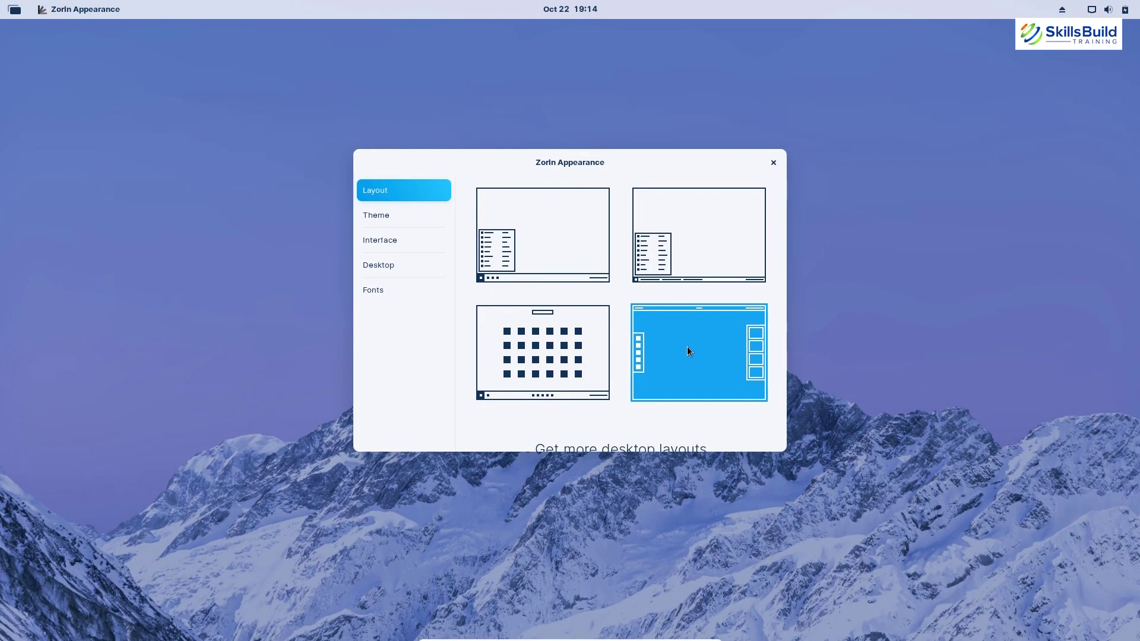
key("super")
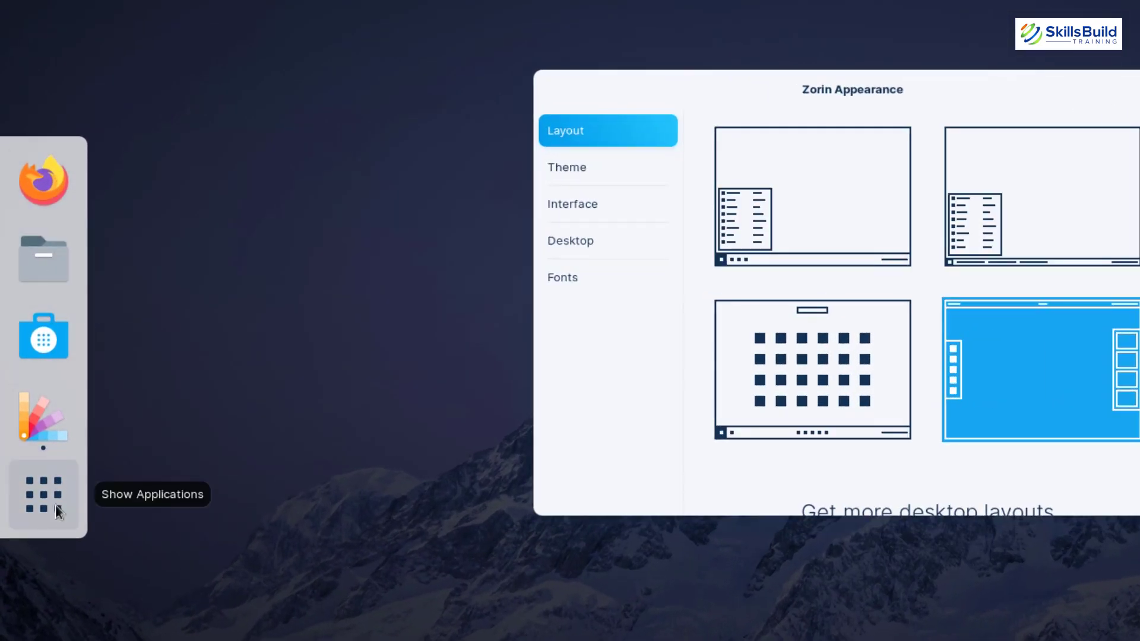
left_click(438, 382)
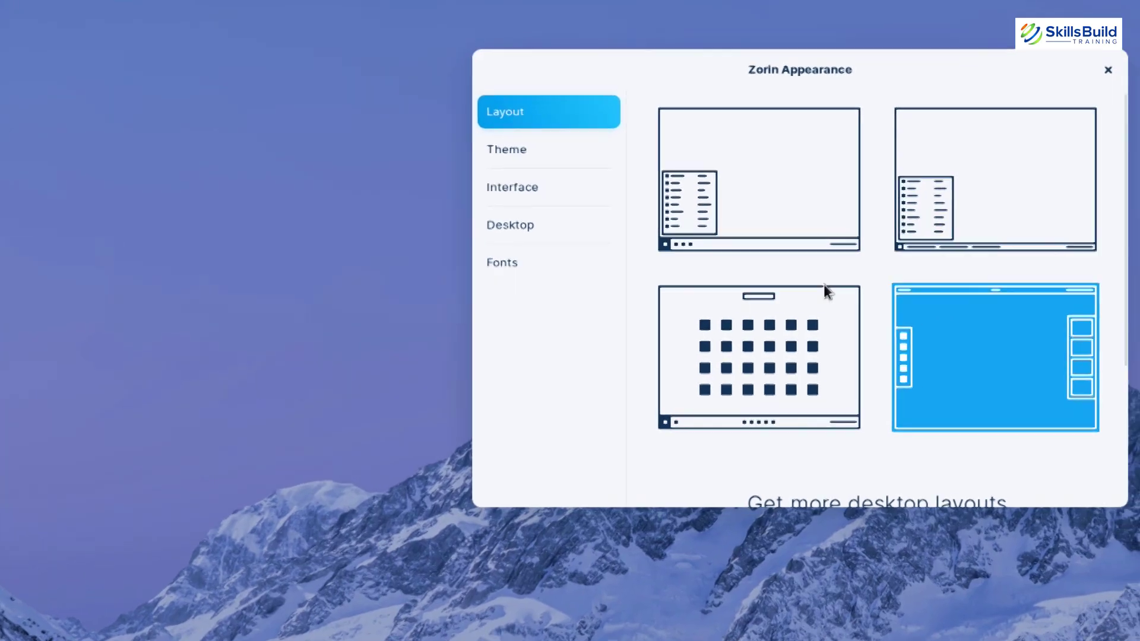
scroll(671, 376, "down", 5)
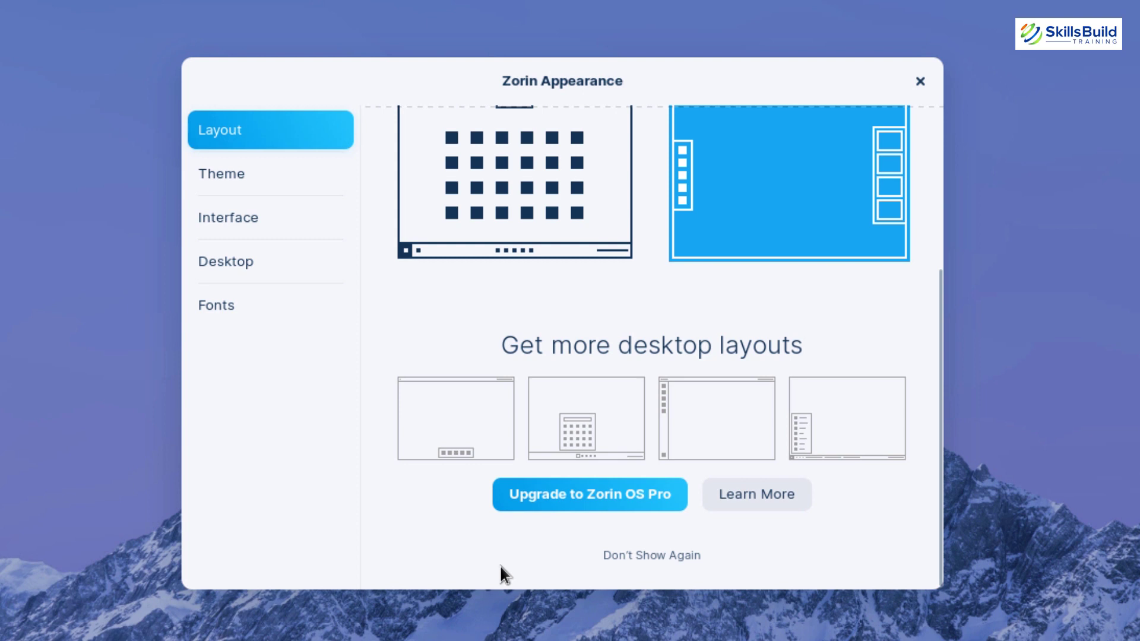
scroll(500, 574, "up", 5)
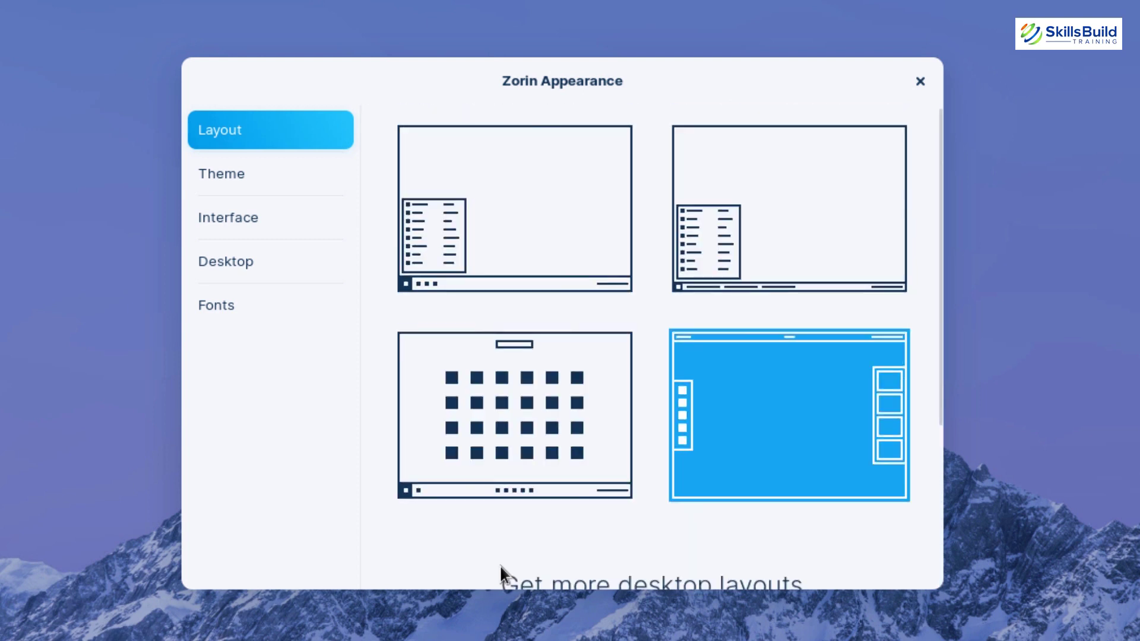
left_click(487, 205)
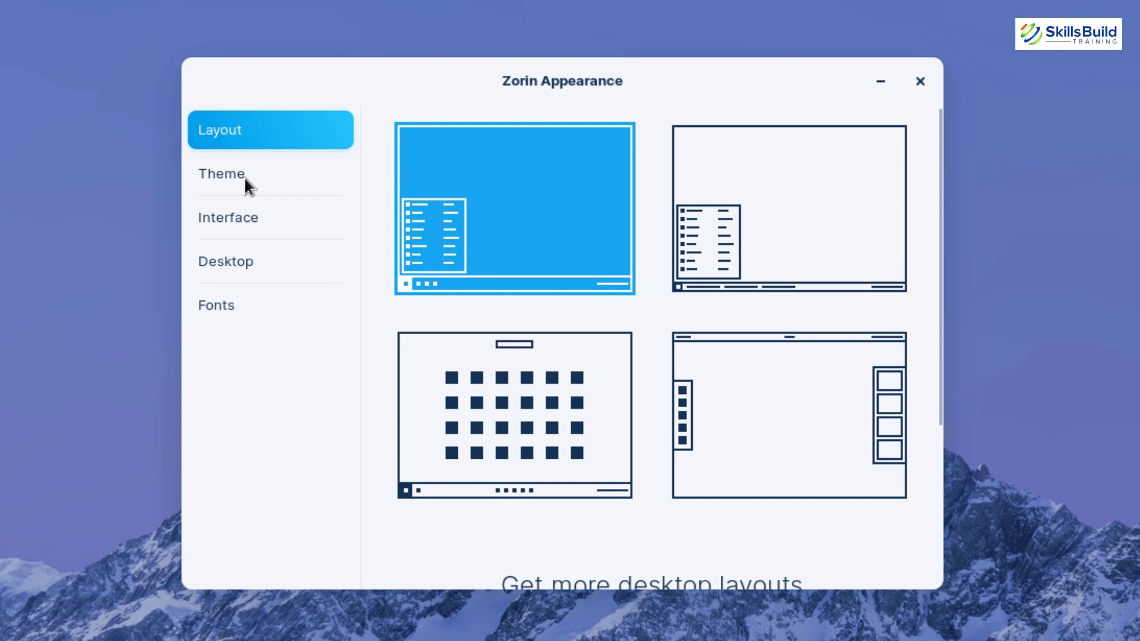
Step: Set the theme to an automatic light/dark background with a green accent colour
left_click(228, 176)
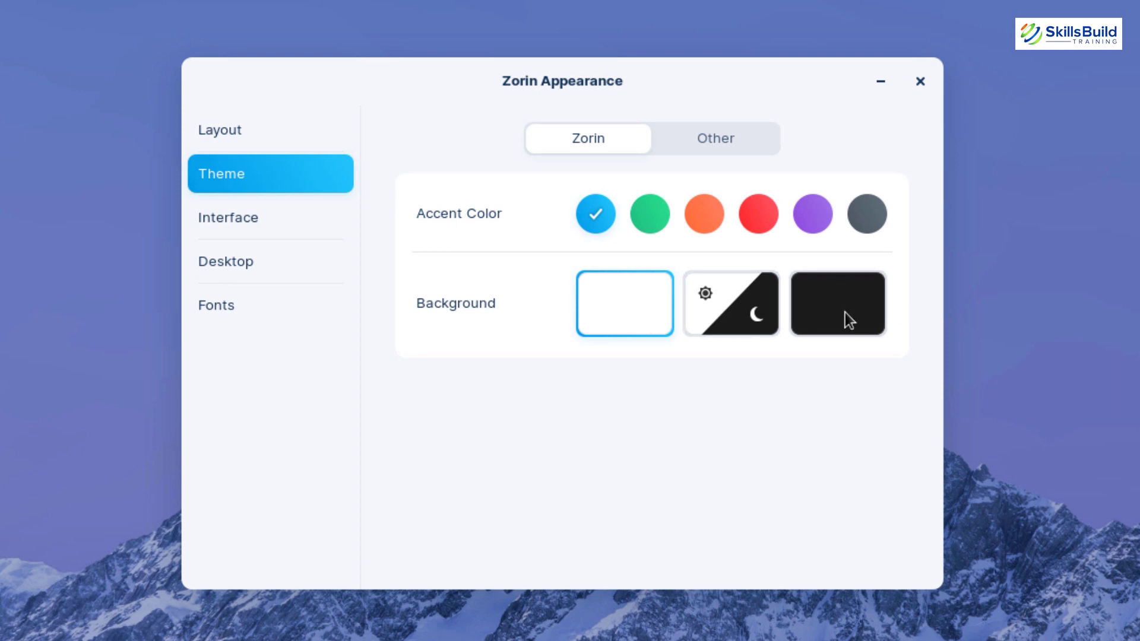
left_click(732, 313)
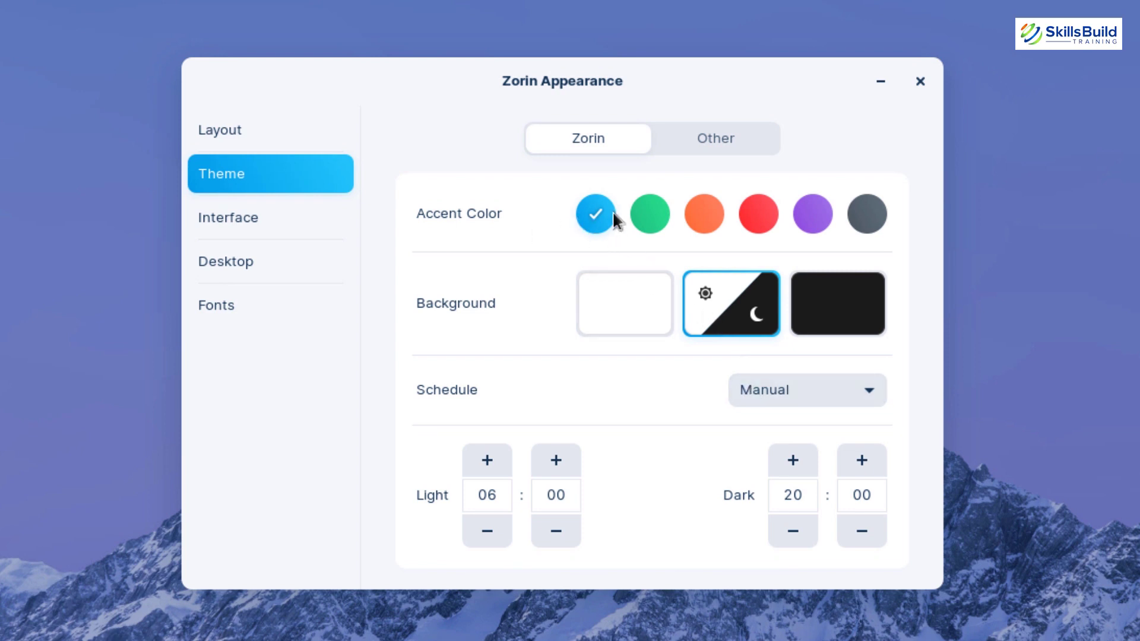
left_click(650, 219)
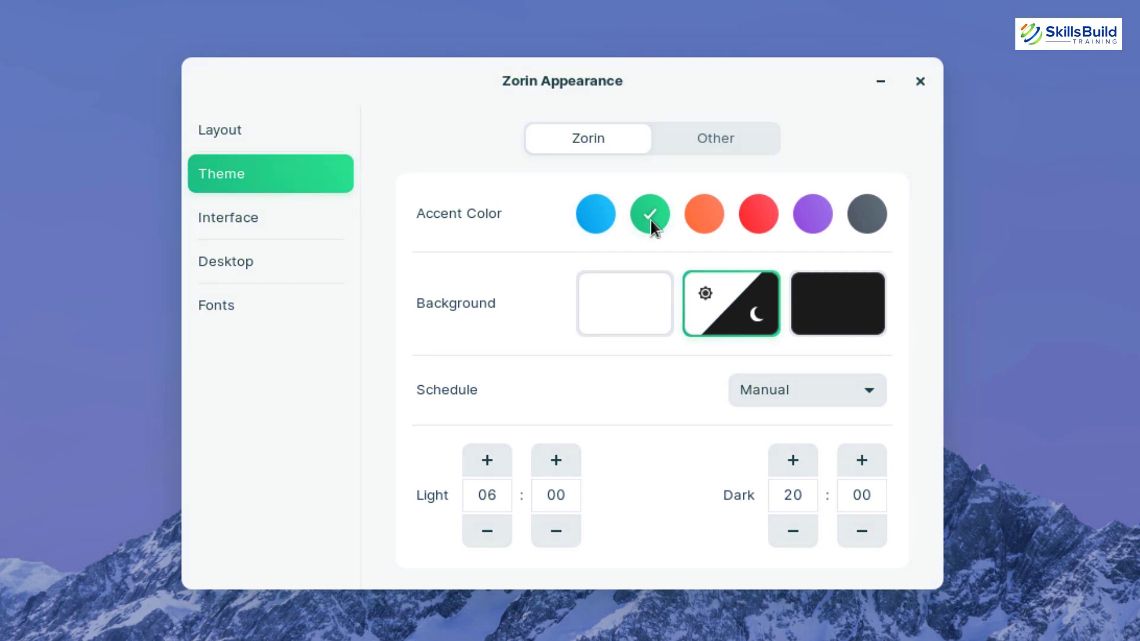
left_click(247, 222)
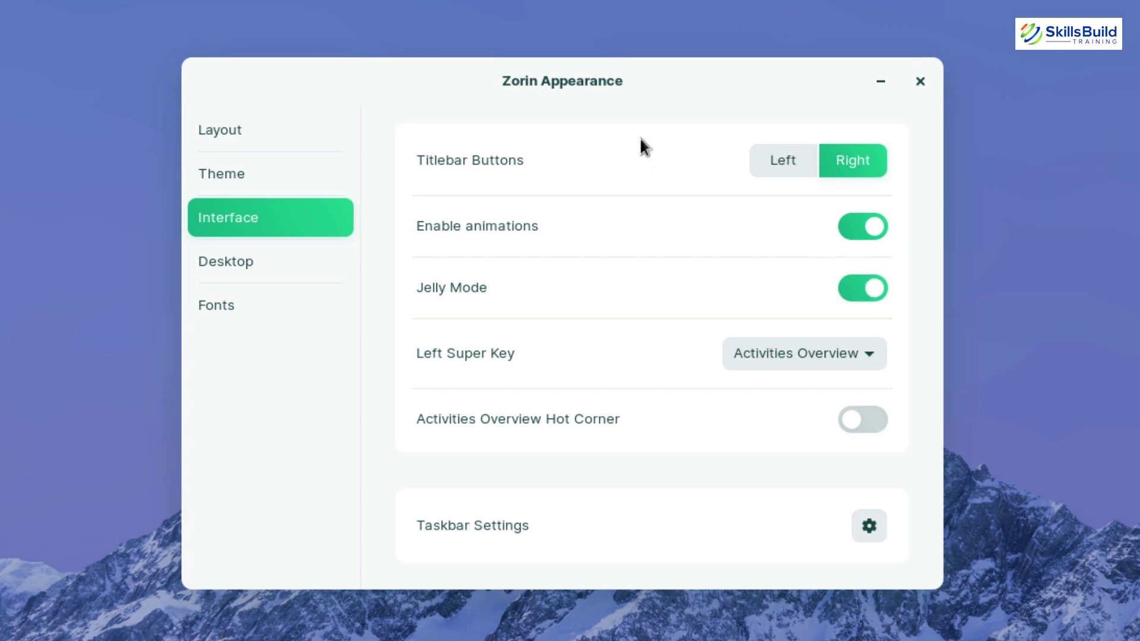
Step: Test Jelly Mode's wobble by dragging the window, then turn Jelly Mode off
left_click(623, 92)
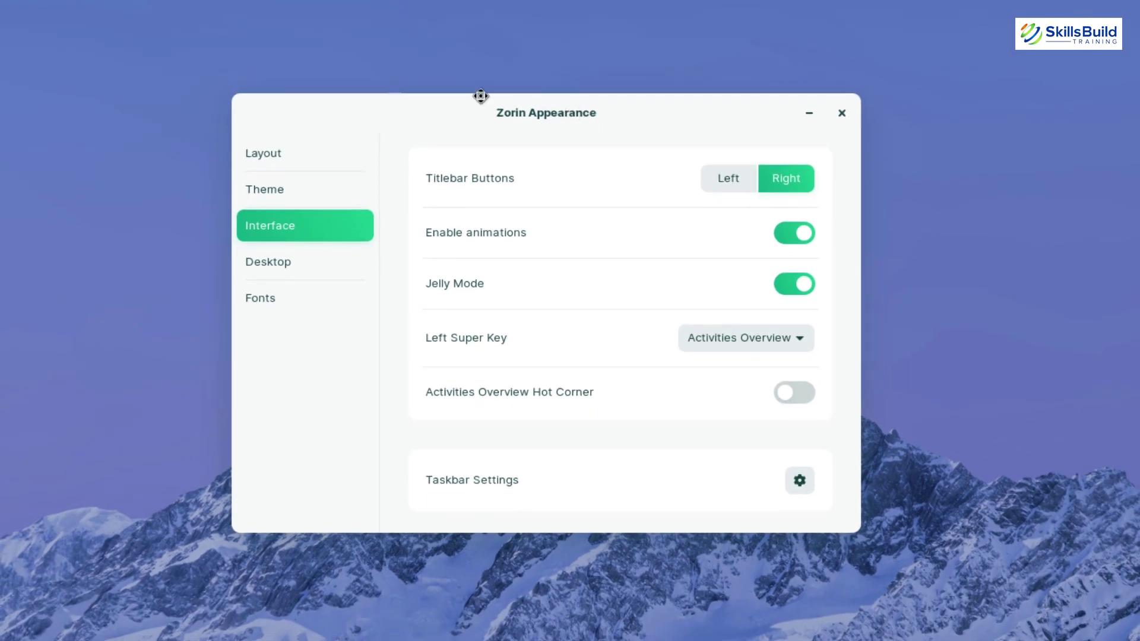
left_click_drag(596, 121, 536, 122)
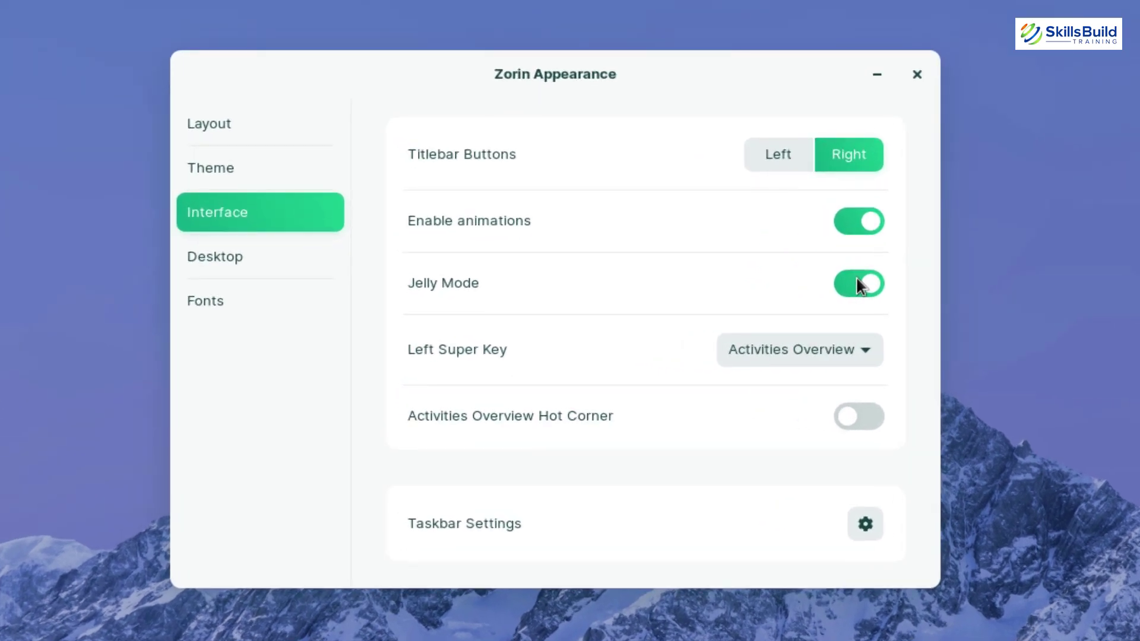
left_click(857, 277)
left_click(208, 250)
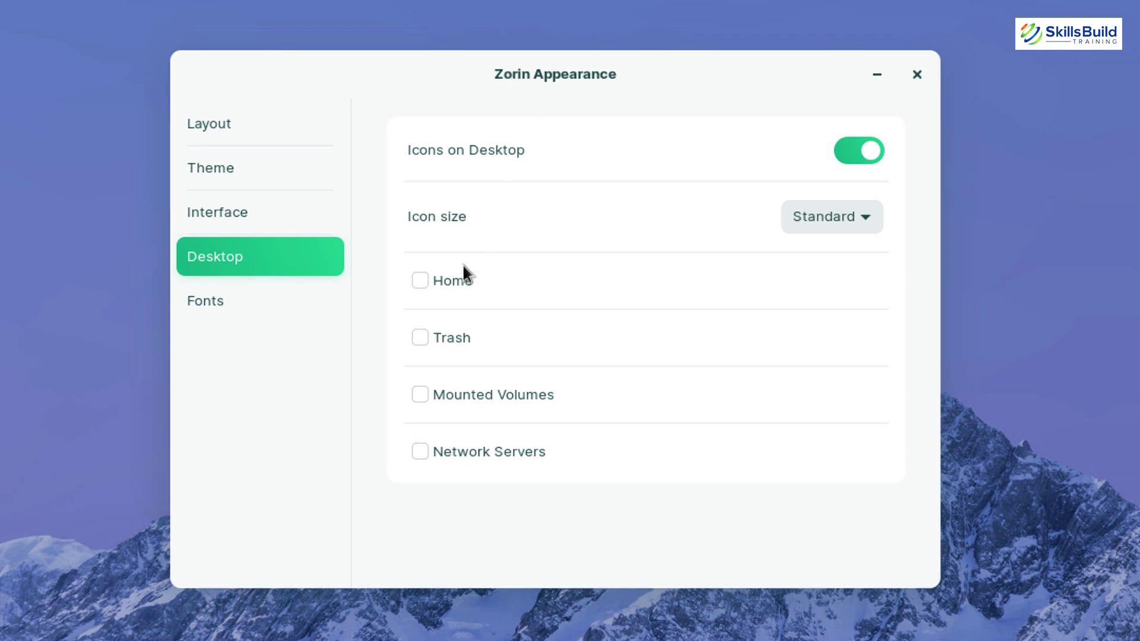
Step: Show the Home and Trash icons on the desktop
left_click(421, 339)
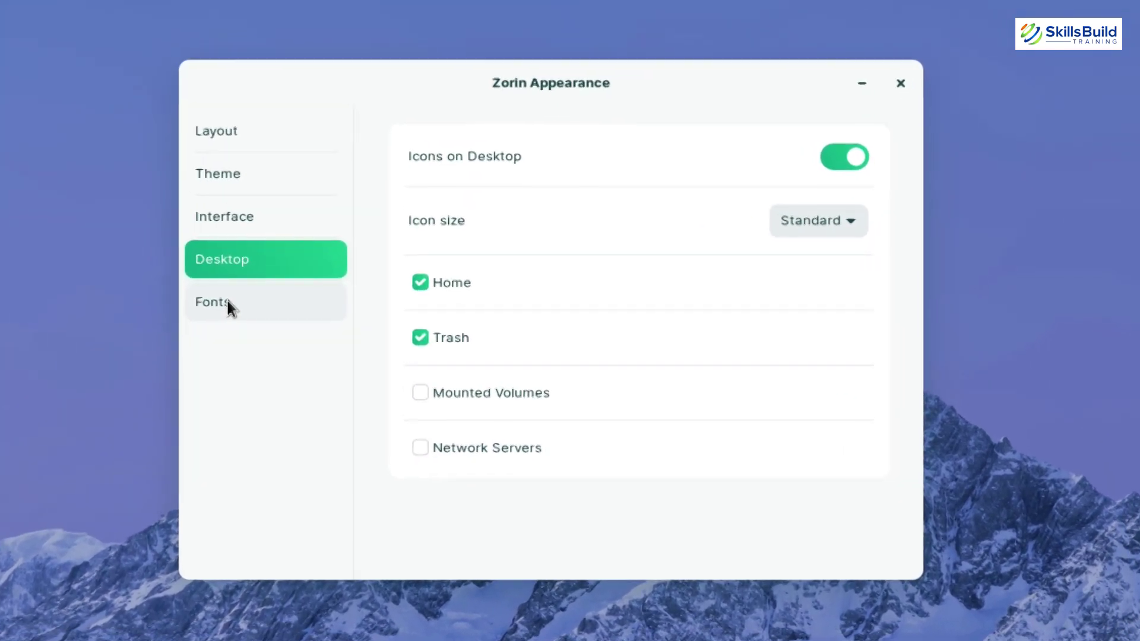
left_click(229, 303)
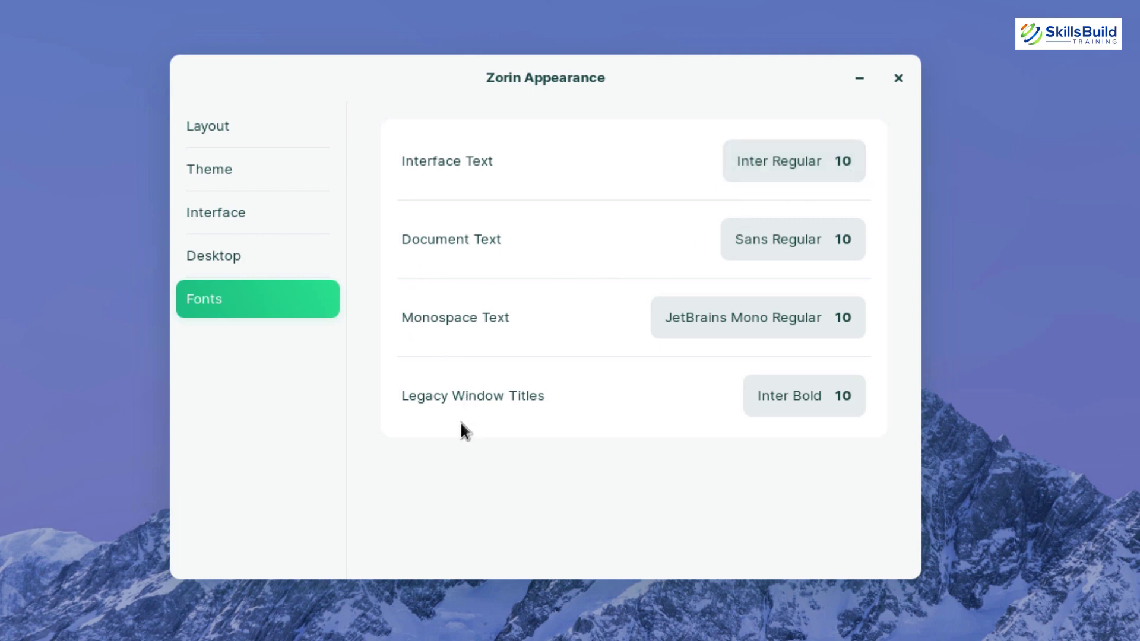
Step: Close the Zorin Appearance window
left_click(898, 79)
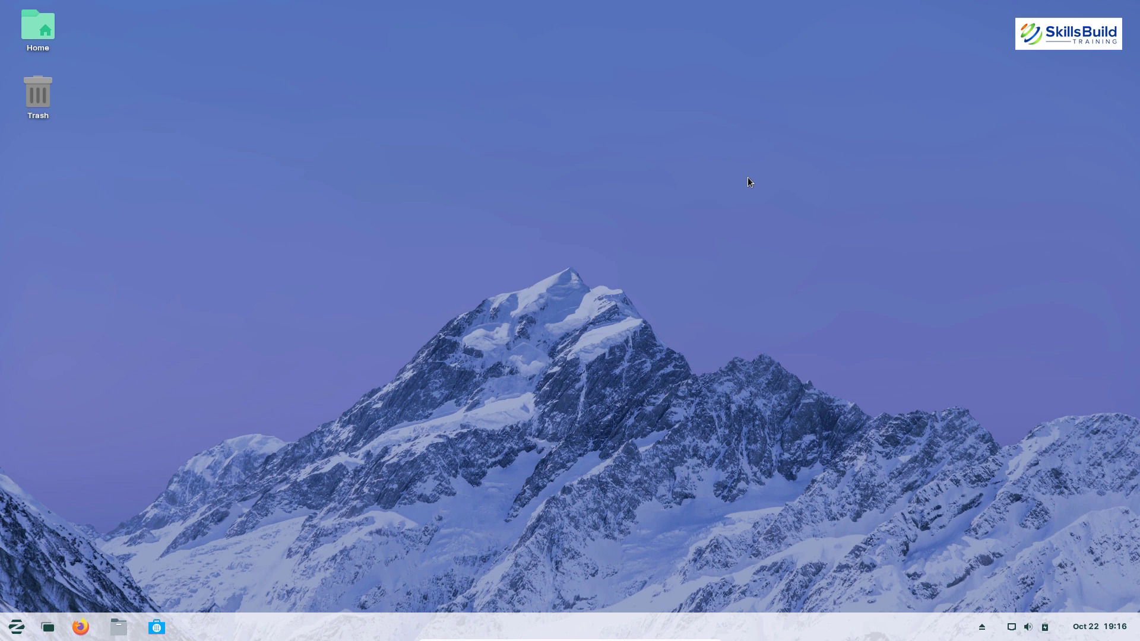
Step: Search 'tour' in Activities and launch the Tour app
key("super")
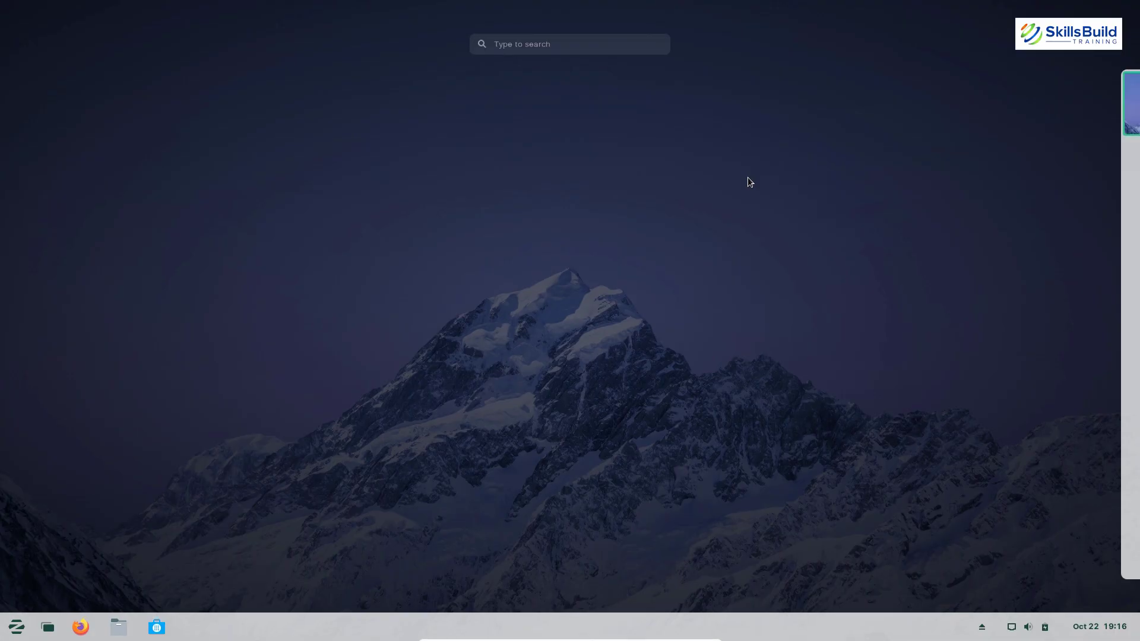
type("t")
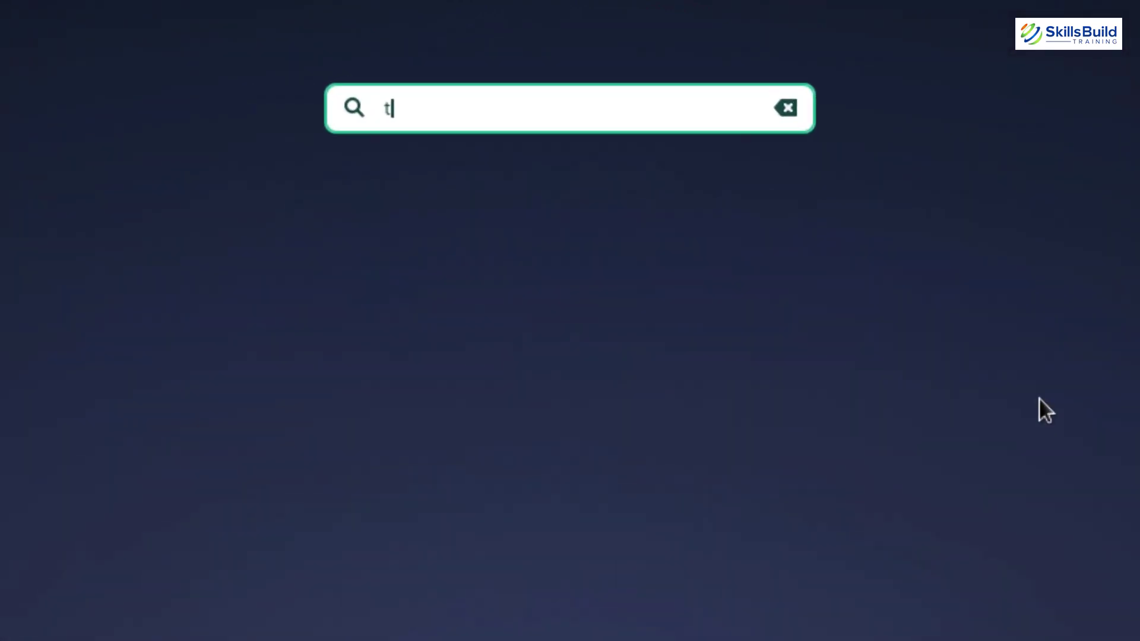
type("our")
left_click(568, 291)
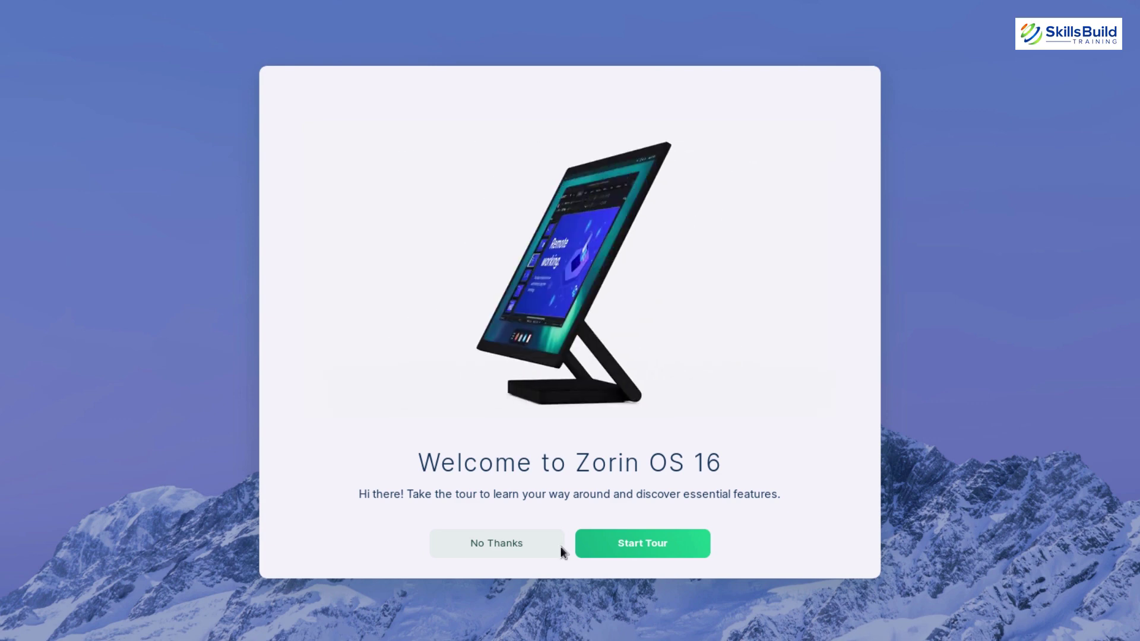
Step: Start the tour and page through desktop look, virtual machine, online accounts, Zorin Connect and office pages
left_click(629, 545)
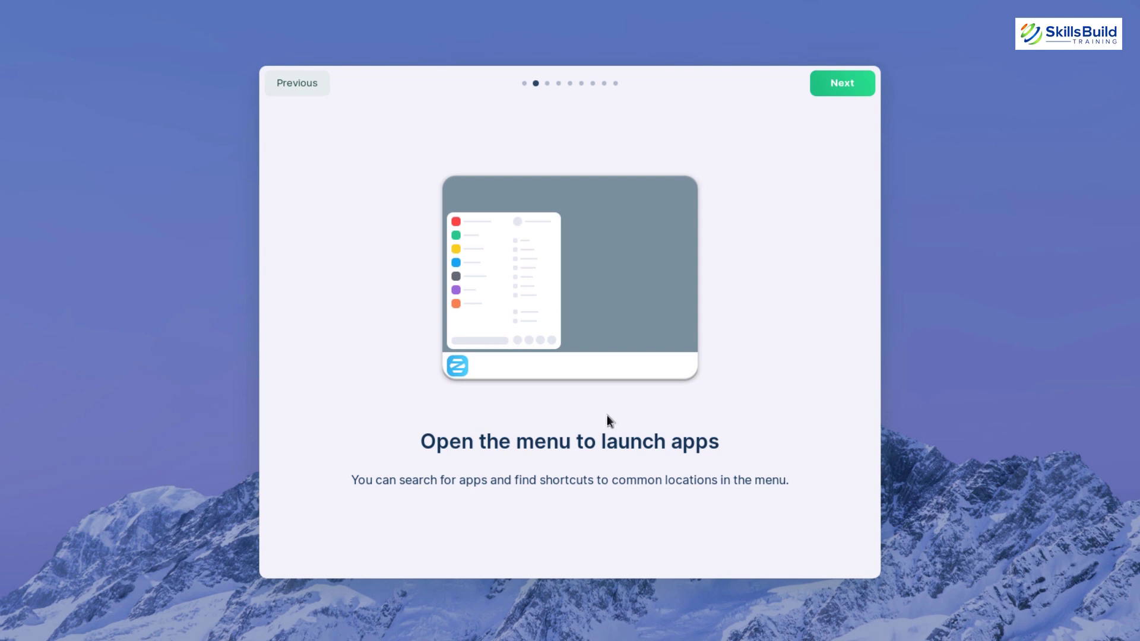
left_click(848, 88)
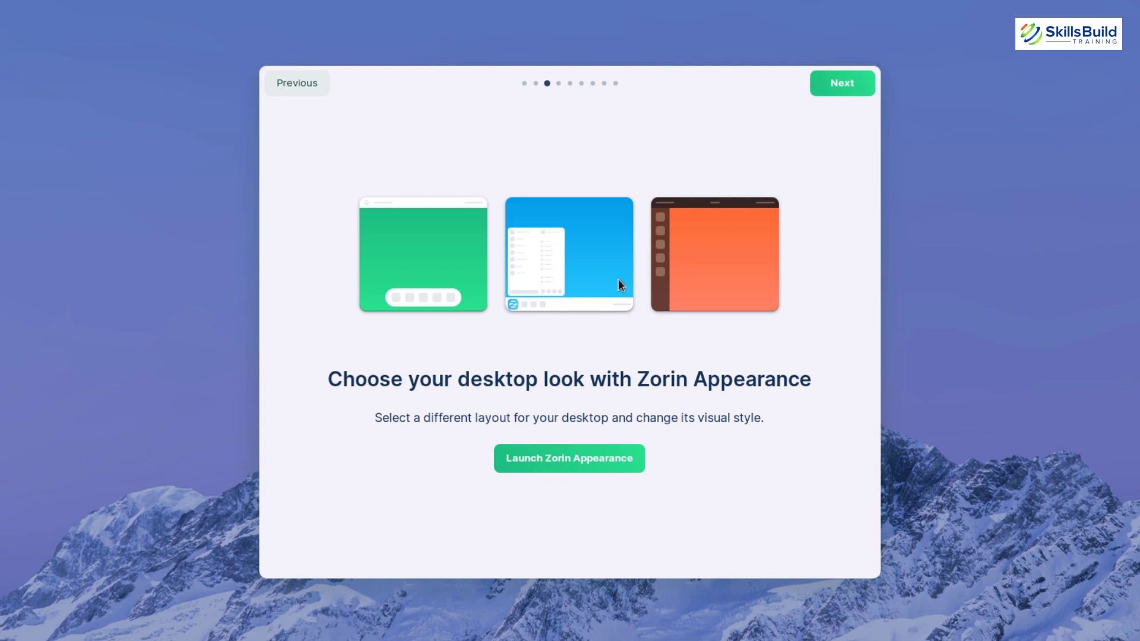
left_click(857, 86)
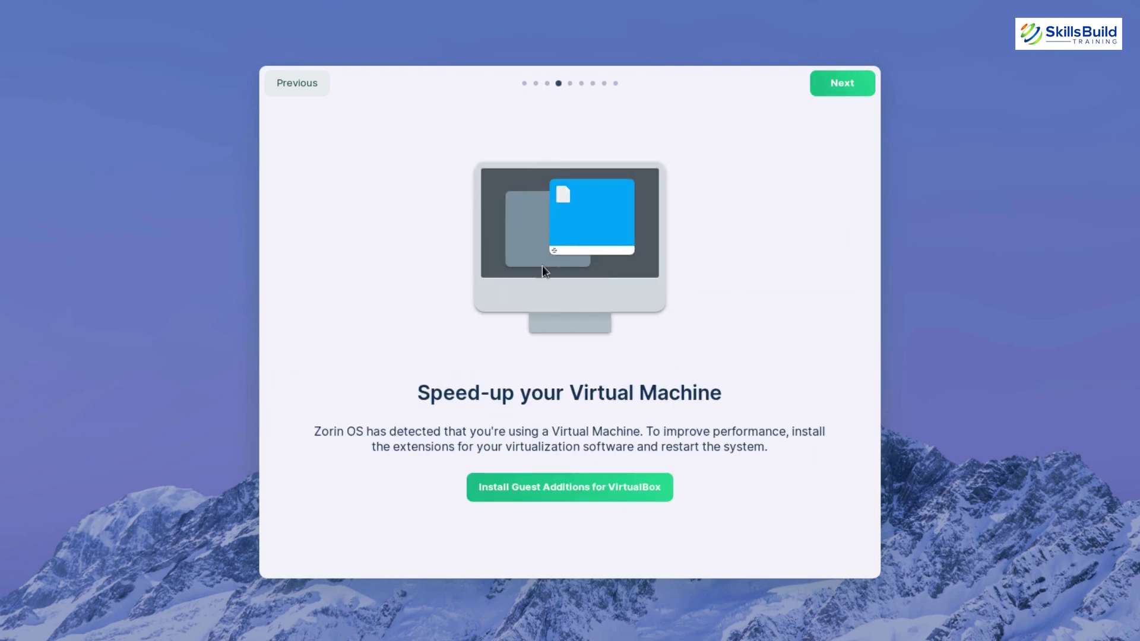
left_click(861, 78)
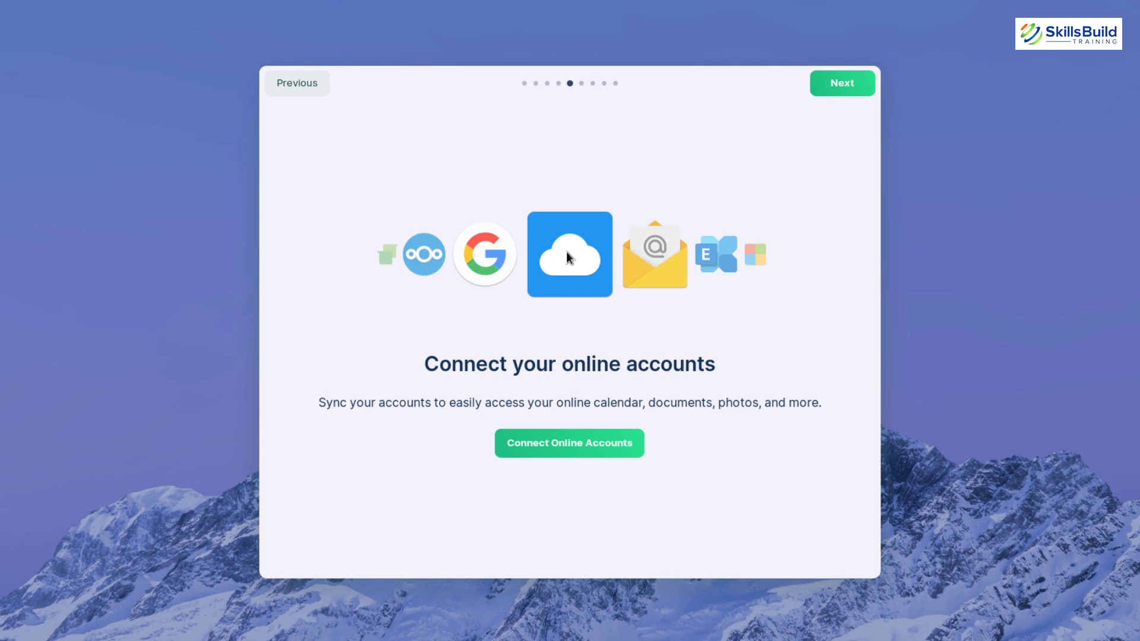
left_click(817, 85)
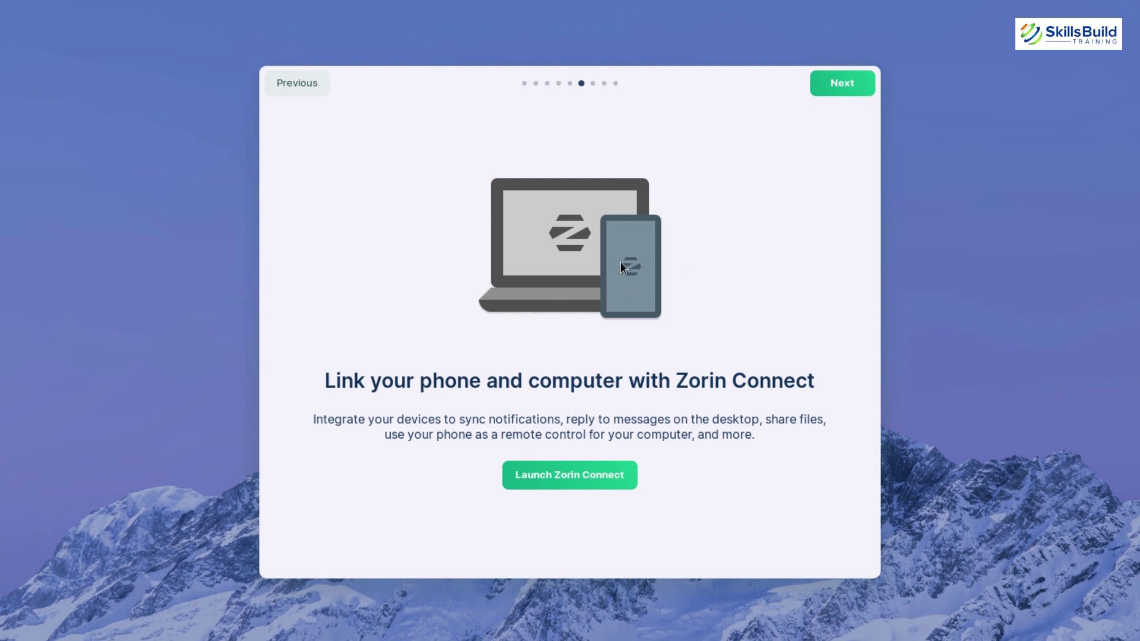
left_click(835, 88)
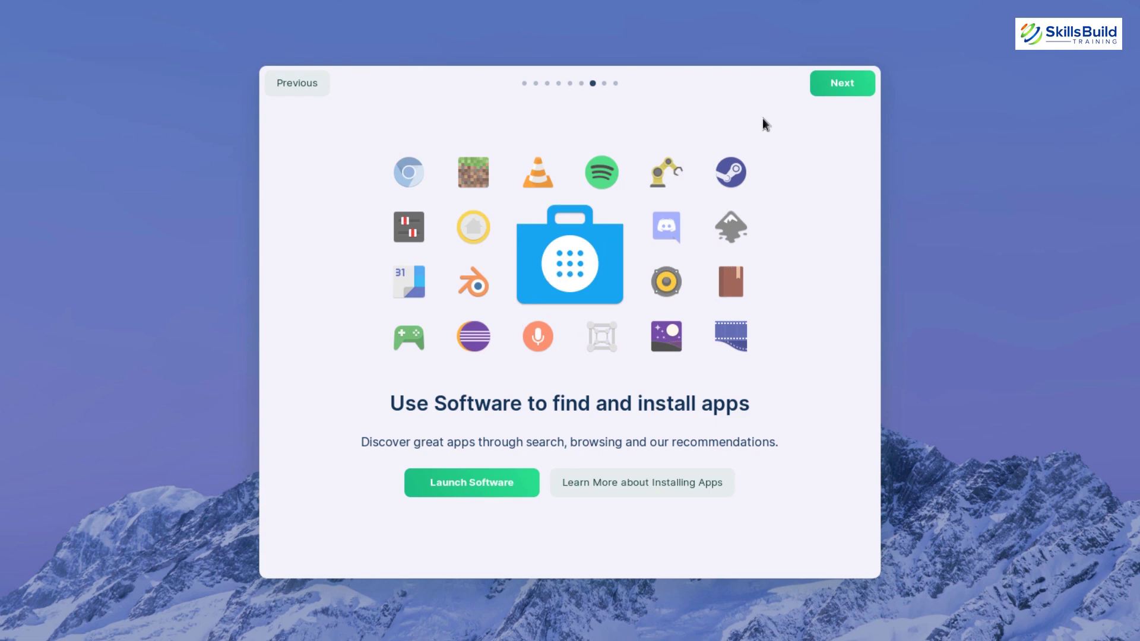
left_click(821, 88)
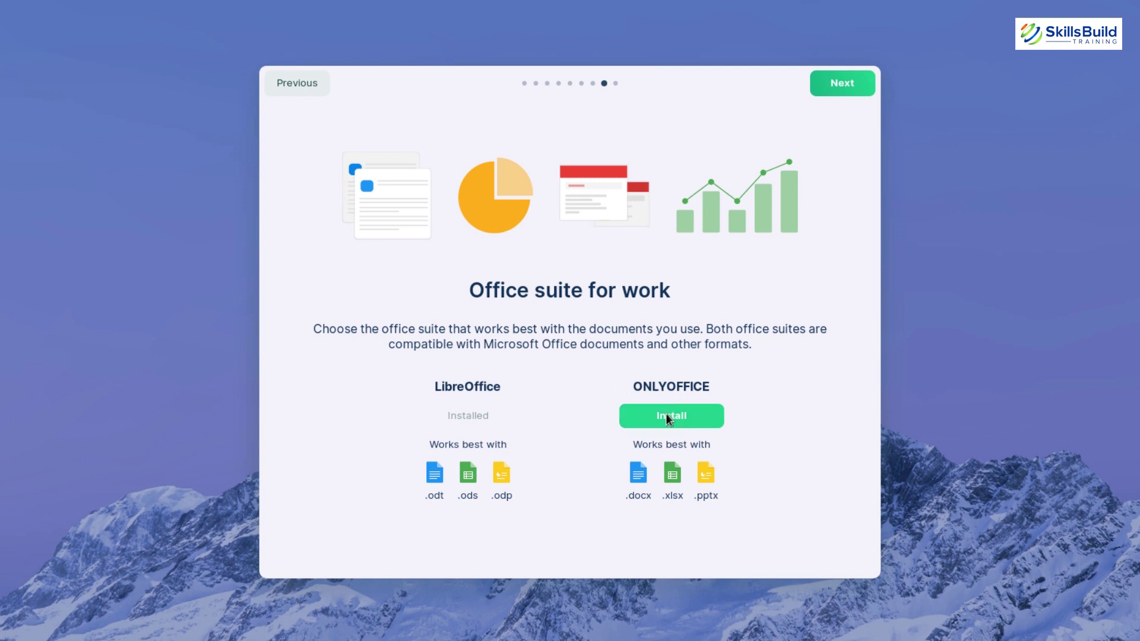
Step: Reach the final tour page, close the tour, and launch Settings from the app menu
left_click(836, 82)
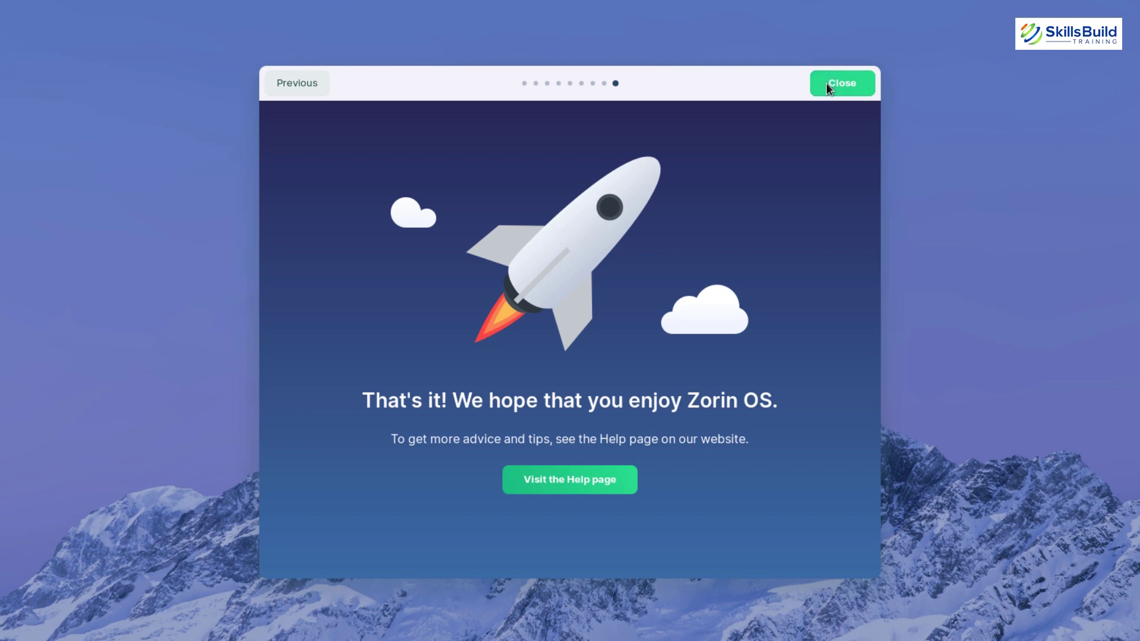
left_click(828, 85)
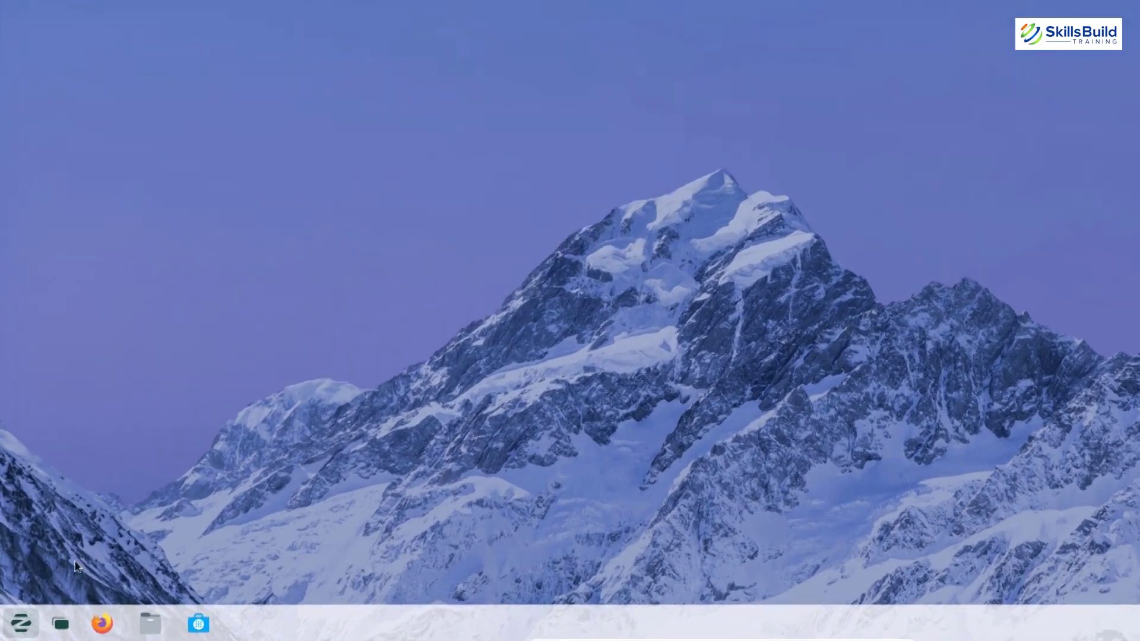
key("super")
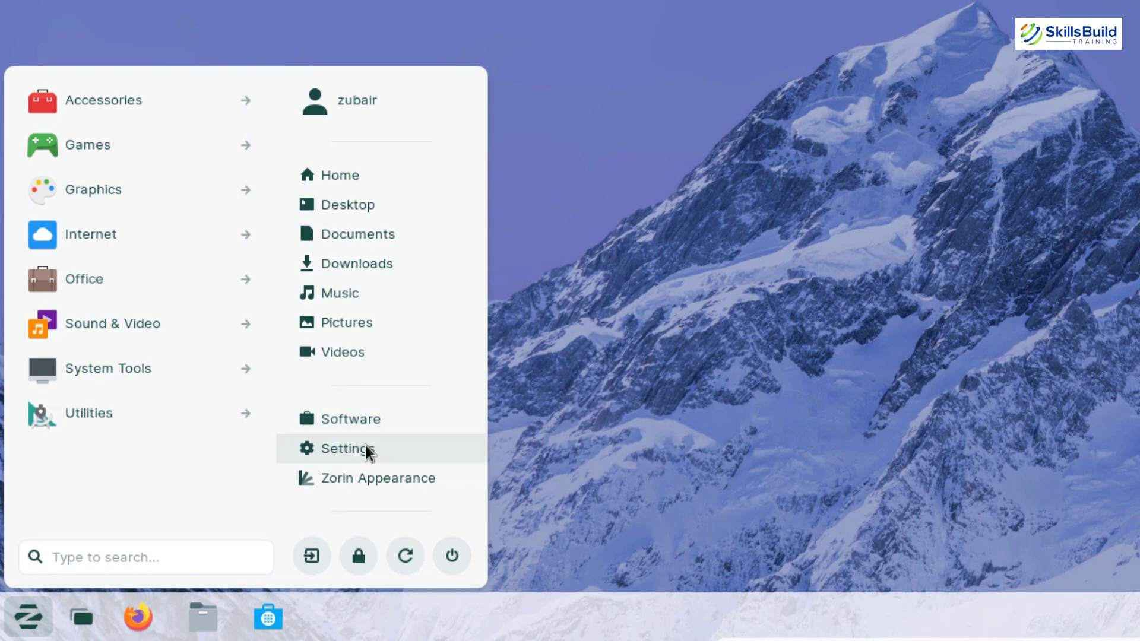
left_click(365, 446)
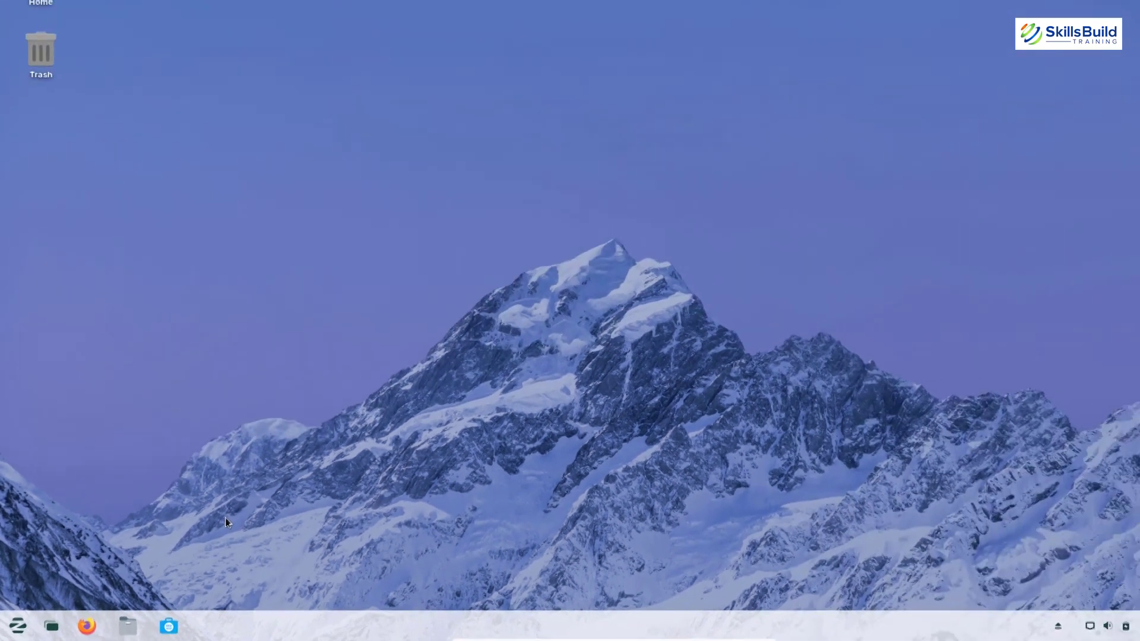
scroll(344, 426, "down", 8)
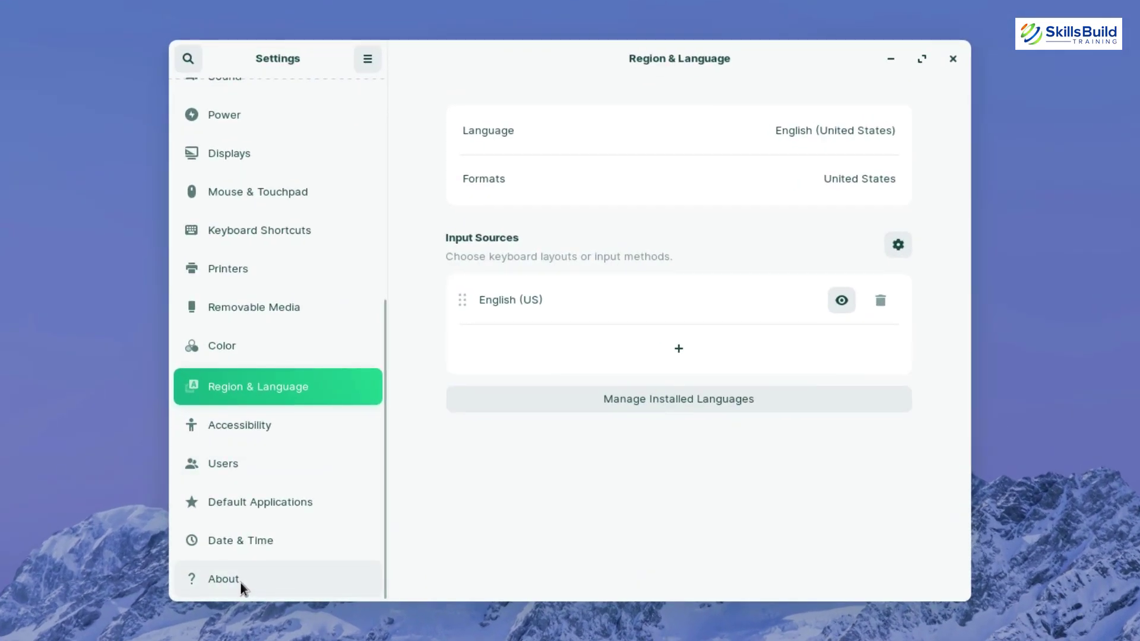
scroll(476, 395, "down", 4)
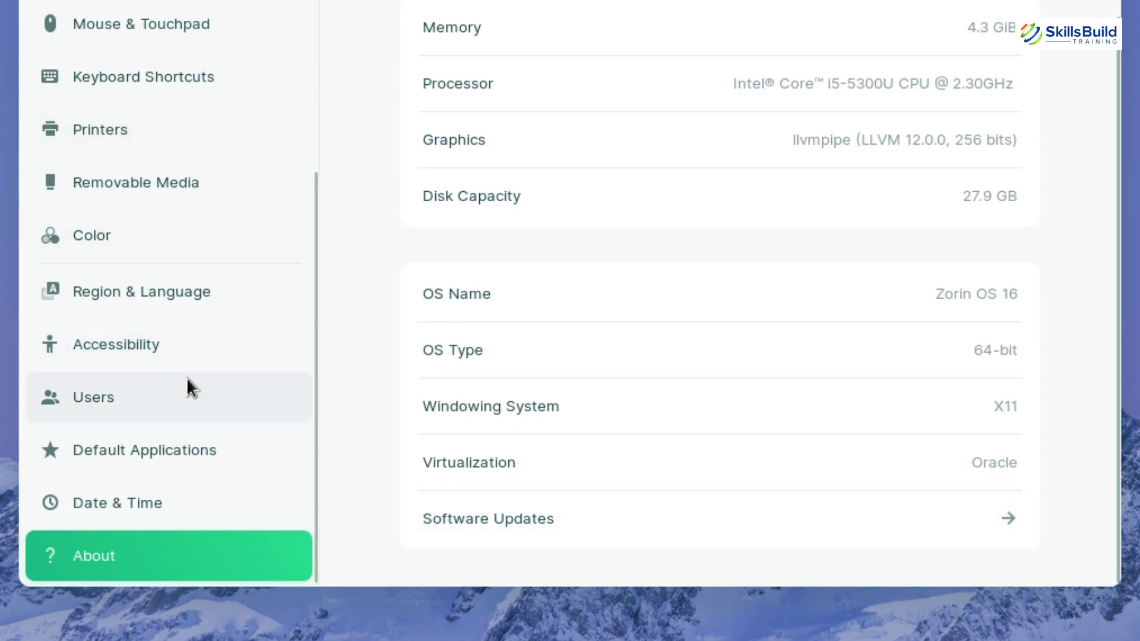
scroll(186, 376, "up", 10)
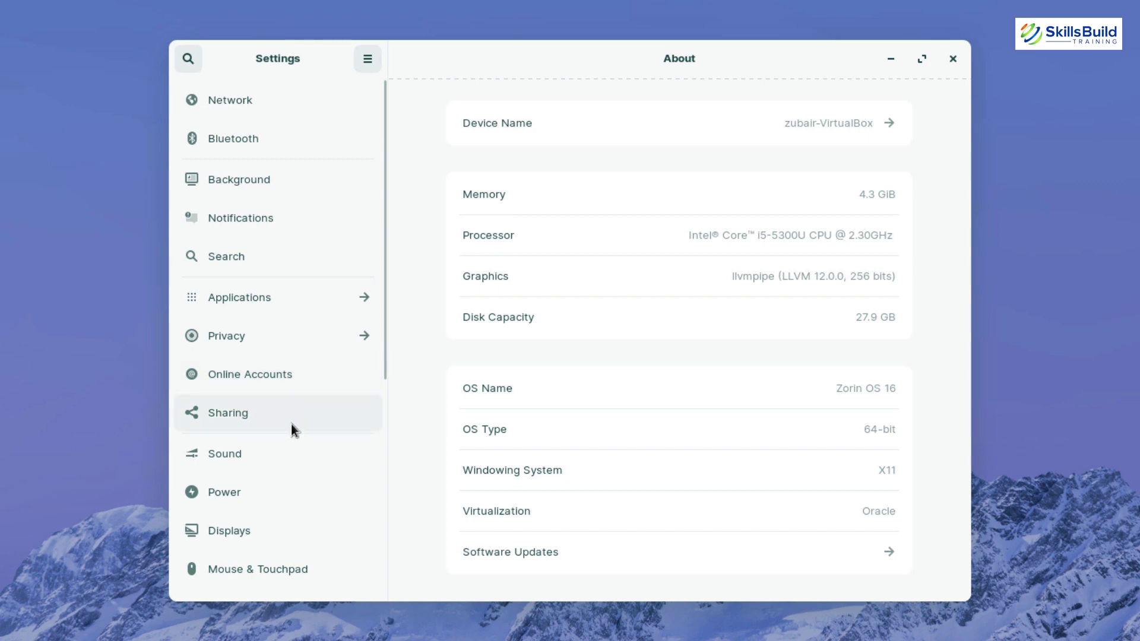
left_click(236, 529)
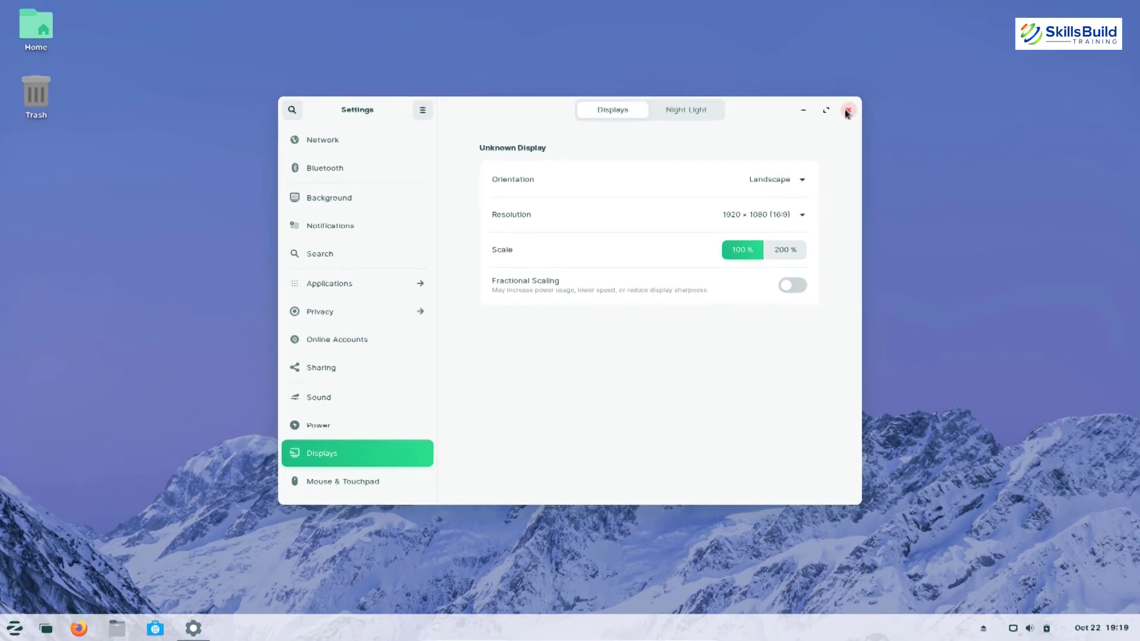
left_click(957, 60)
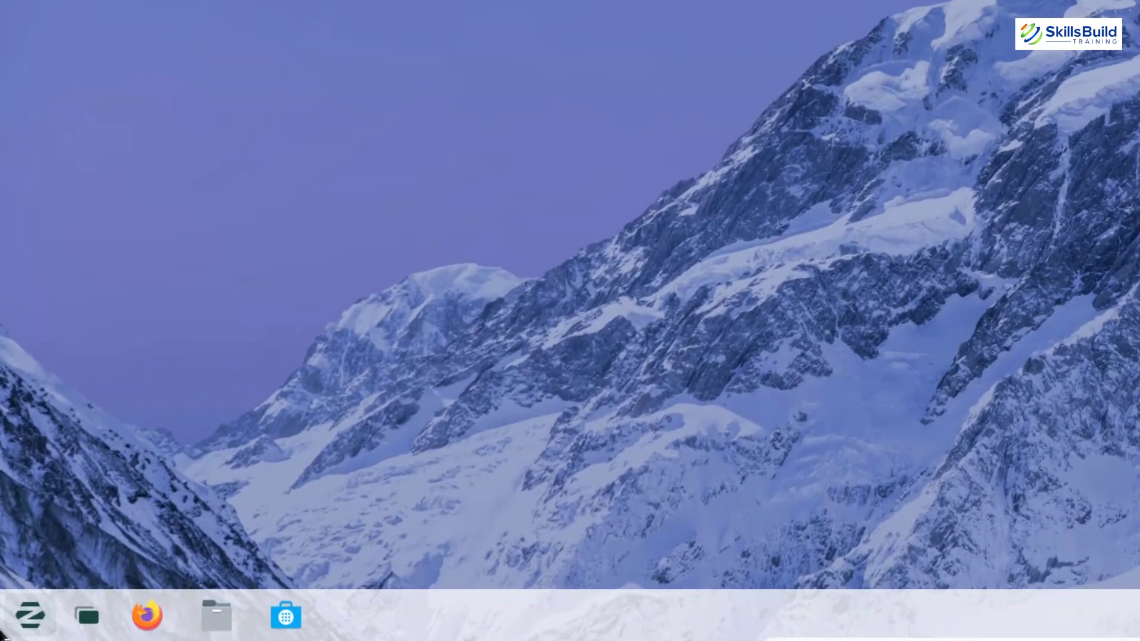
Step: Open and dismiss the app menu, then show the notification and calendar panel for Friday, October 22 2021
key("super")
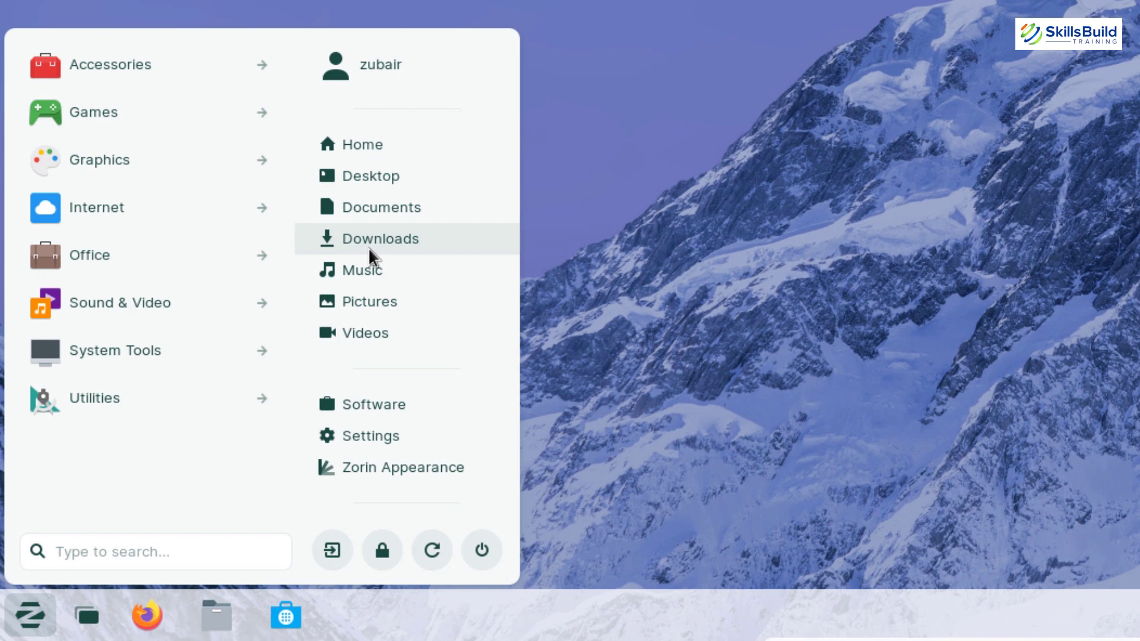
left_click(687, 254)
left_click(1088, 631)
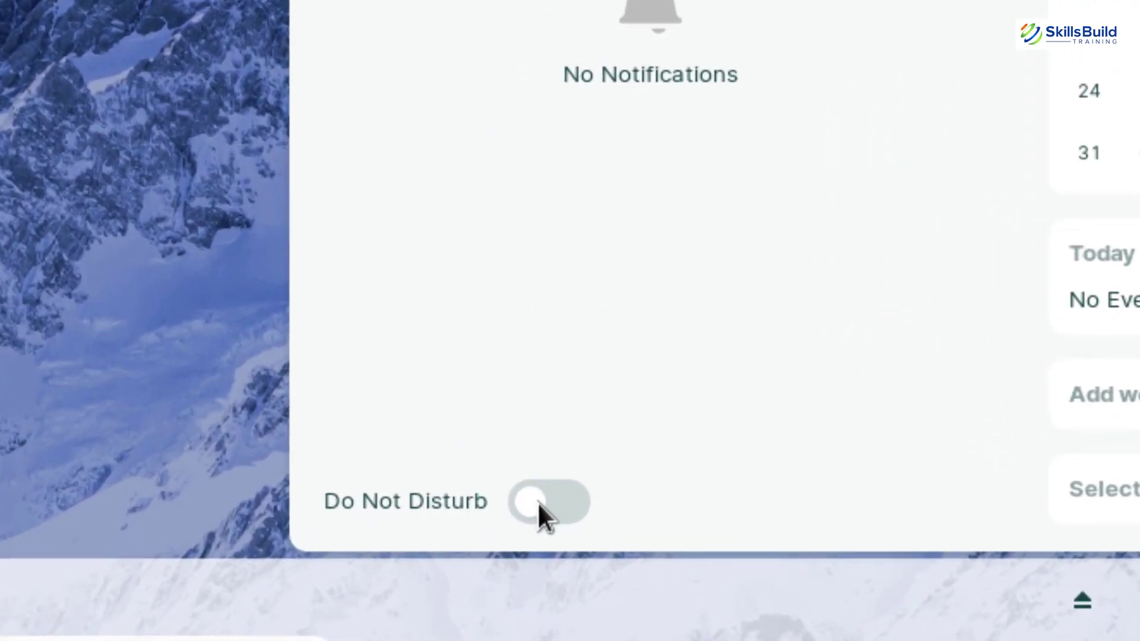
Step: Switch Do Not Disturb on and close the notification and calendar panel
left_click(537, 501)
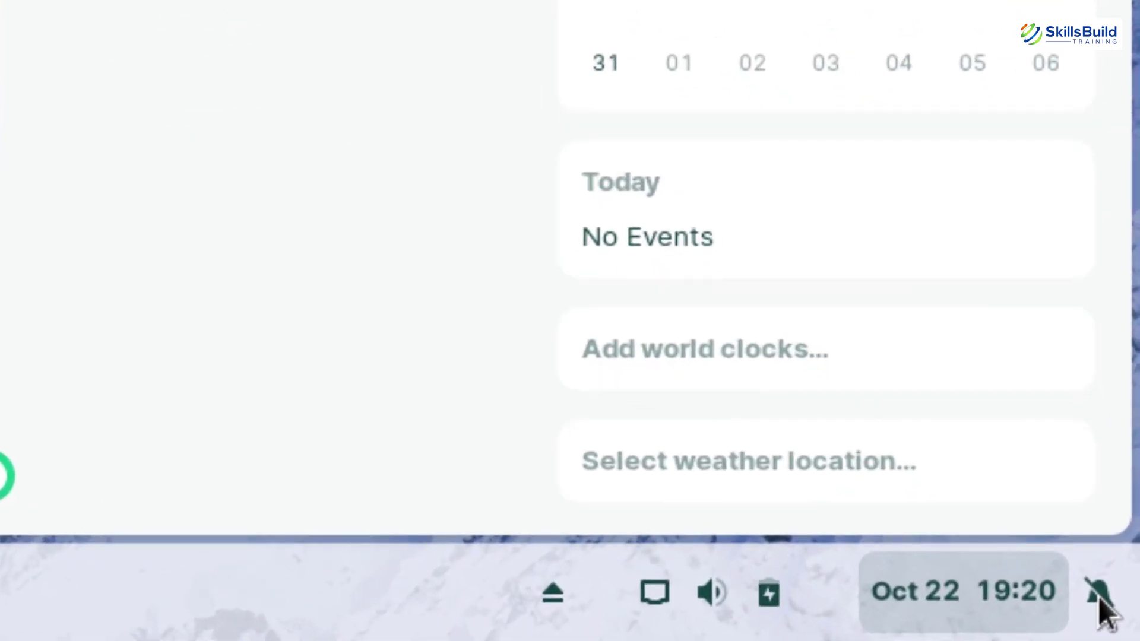
left_click(1097, 594)
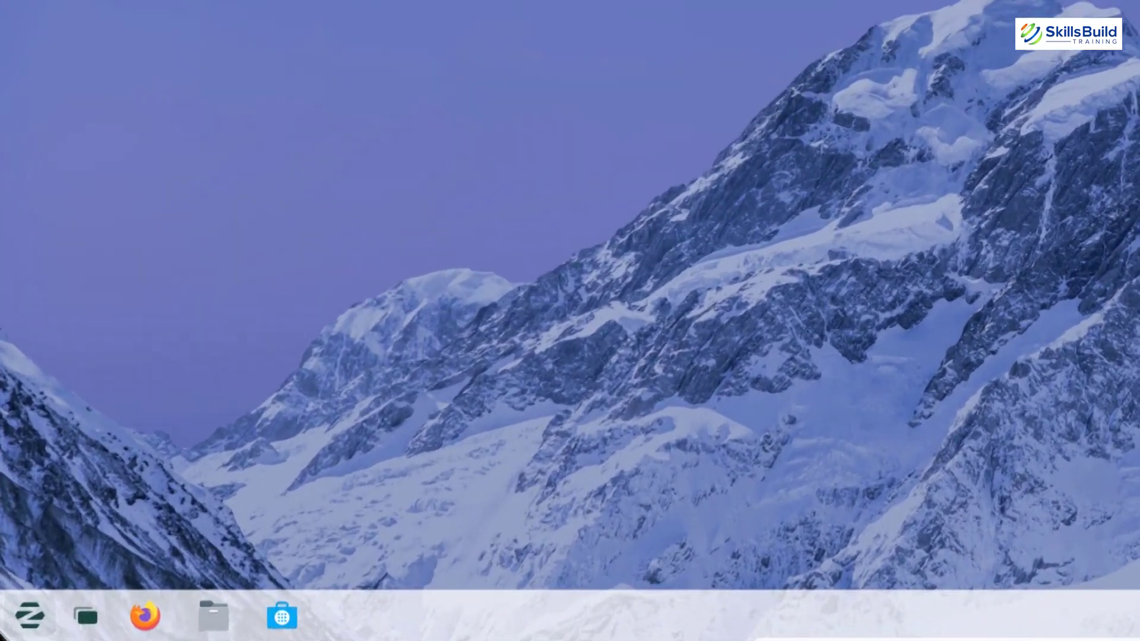
Step: Search the app menu for 'software' and launch the Software store
key("super")
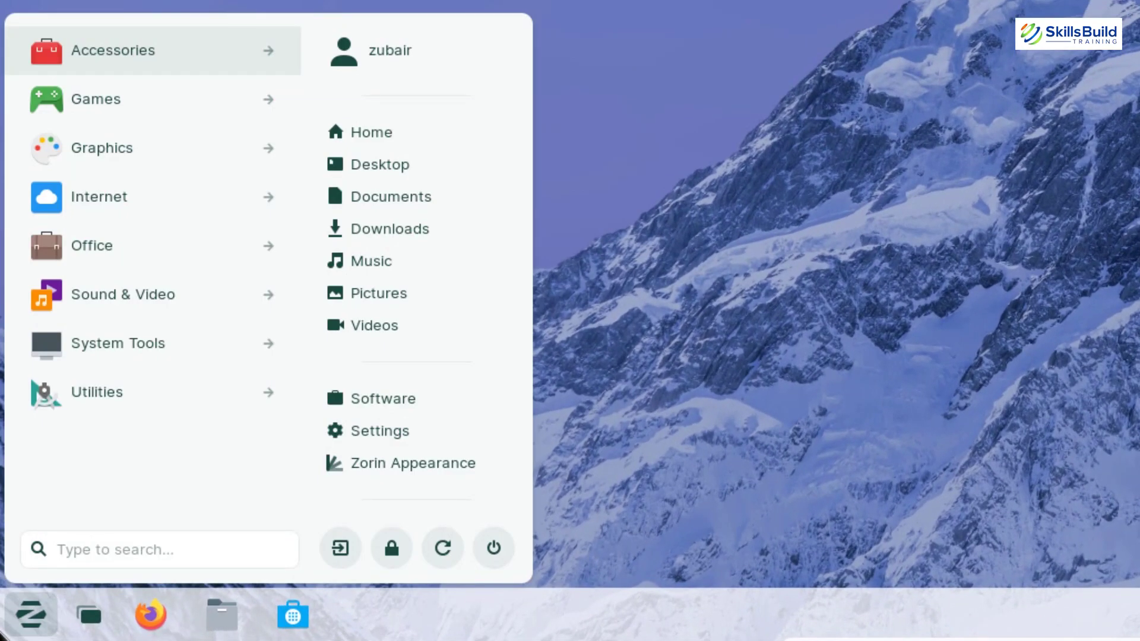
type("software")
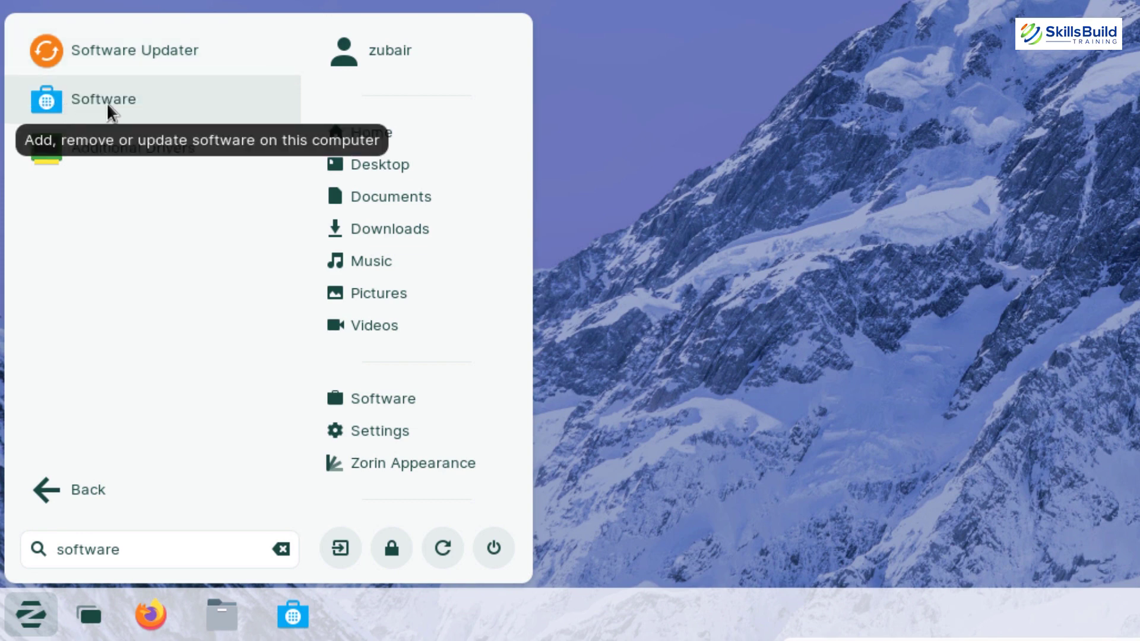
left_click(105, 102)
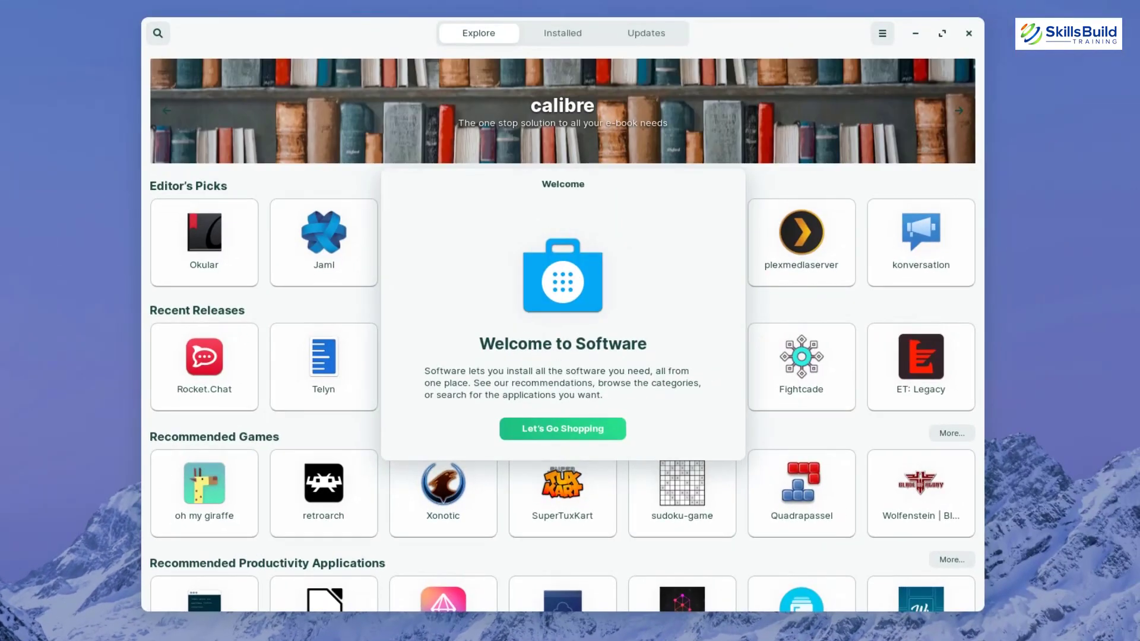
Step: Dismiss the Let's Go Shopping welcome and go to the Games category from Explore
left_click(545, 432)
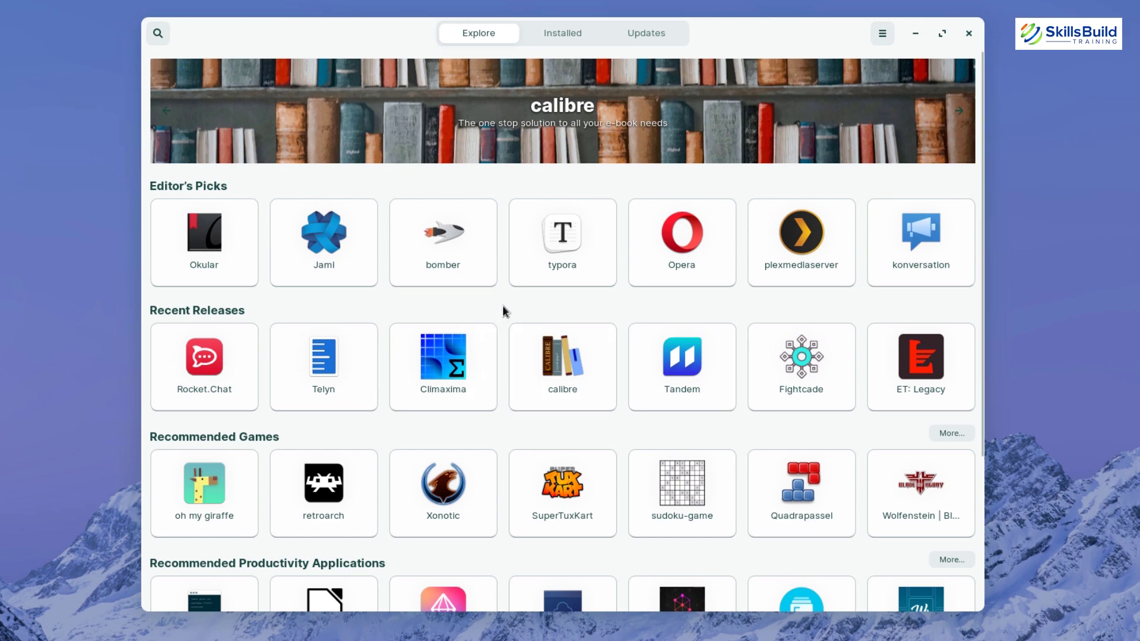
scroll(502, 305, "down", 5)
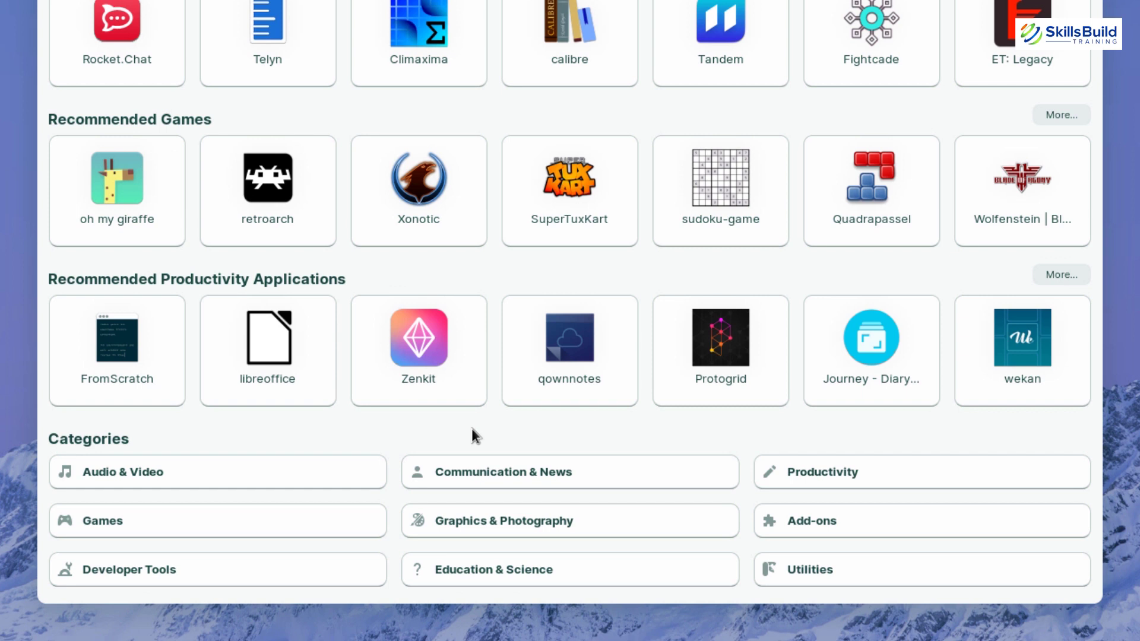
left_click(104, 522)
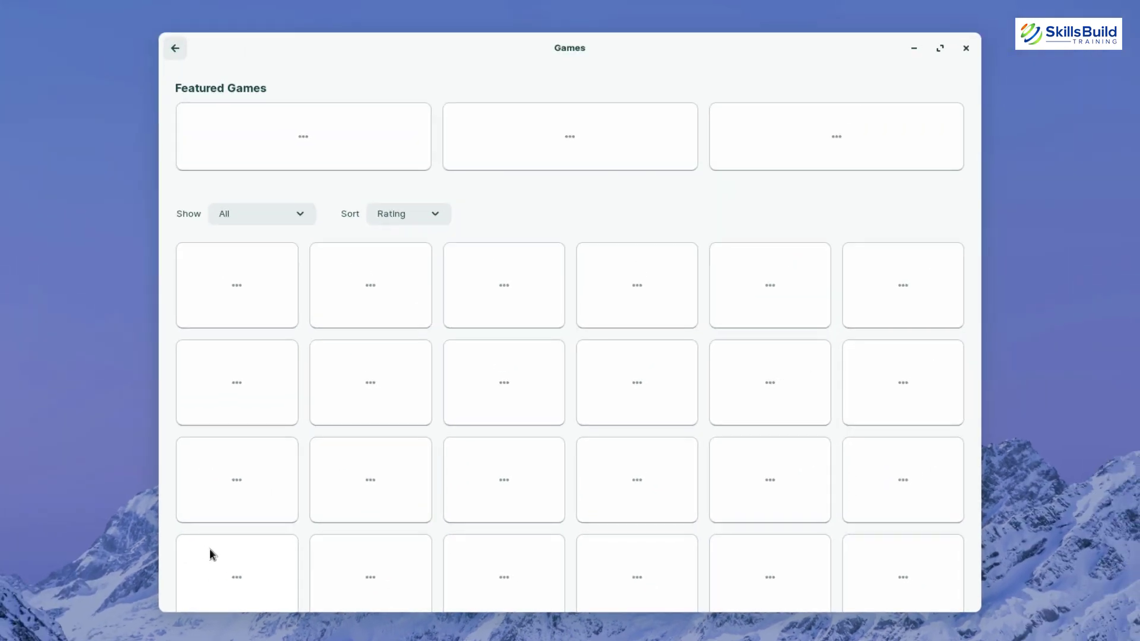